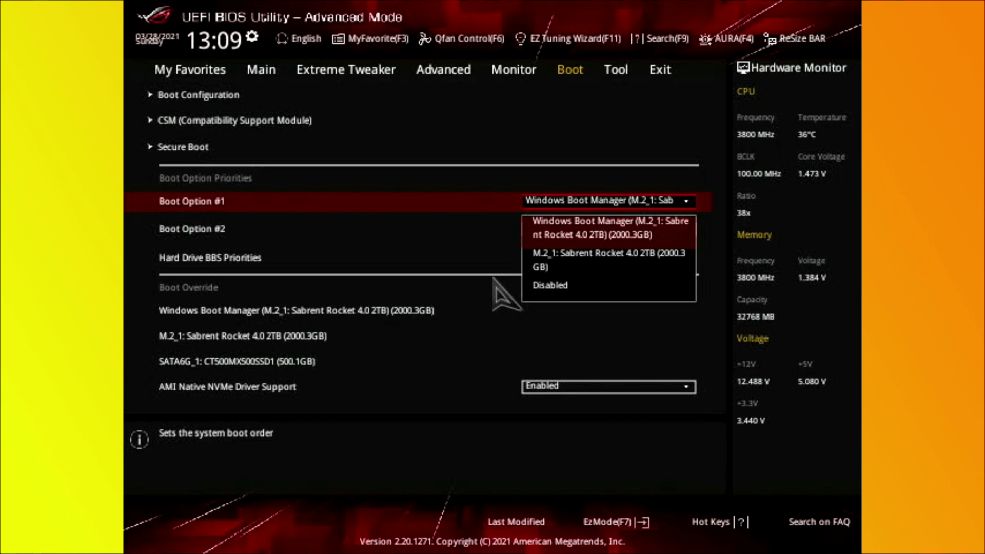
Keep Windows Boot Manager on the Sabrent Rocket 4.0 2TB drive as Boot Option #1, and save and exit the BIOS.
{"action": "key", "text": "Down"}
{"action": "key", "text": "Down"}
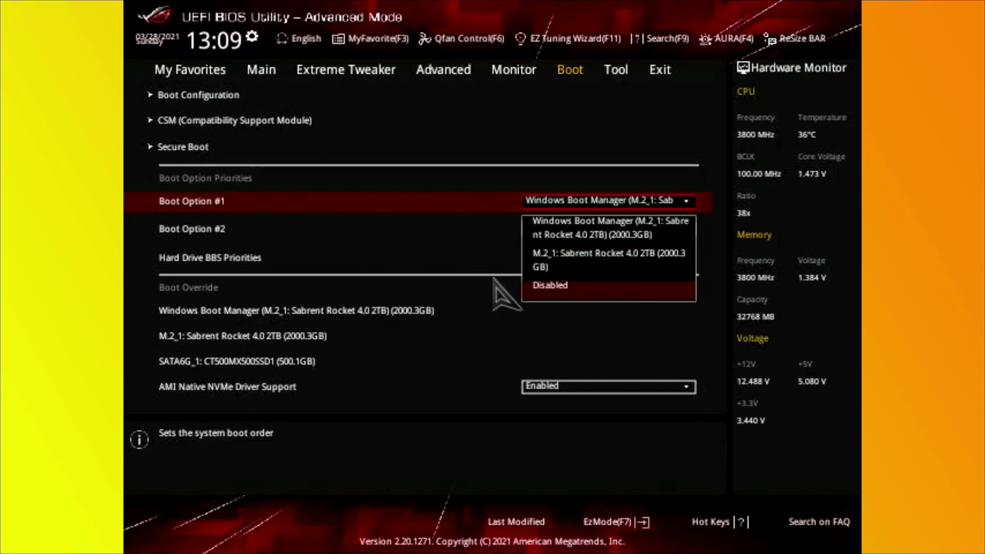
{"action": "key", "text": "Up"}
{"action": "key", "text": "Up"}
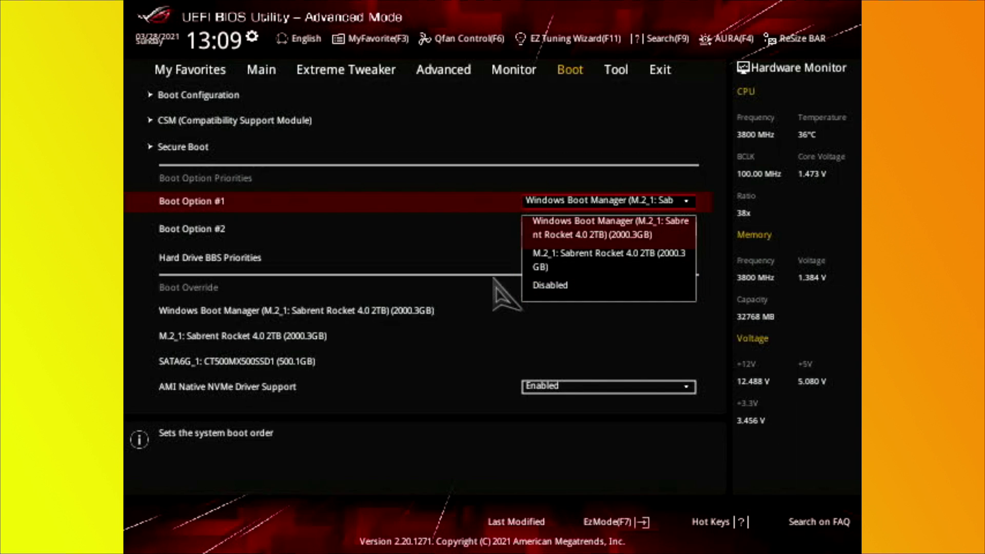
{"action": "key", "text": "Return"}
{"action": "key", "text": "F10"}
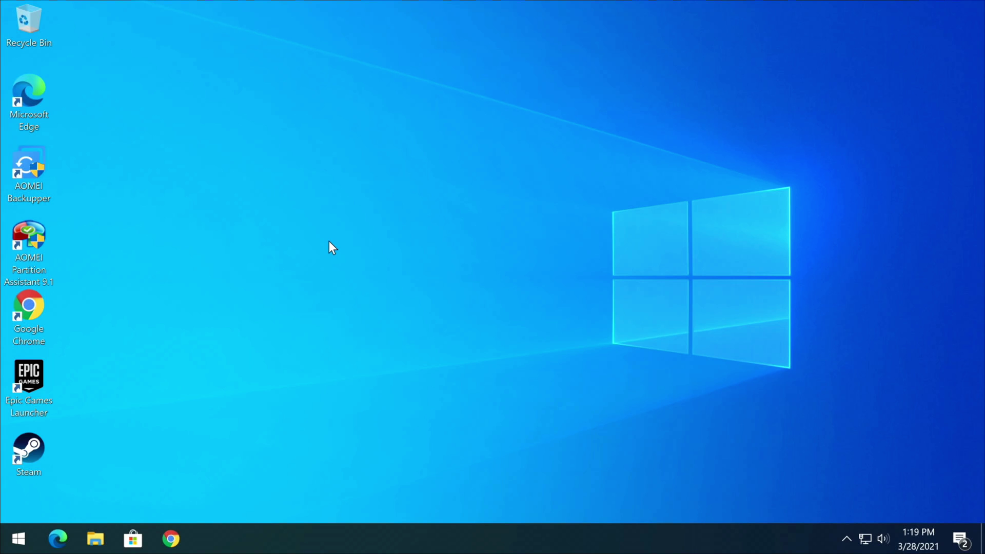
Open Windows Disk Management and start creating a new simple volume in Disk 0's unallocated space.
{"action": "right_click", "coordinate": [18, 538]}
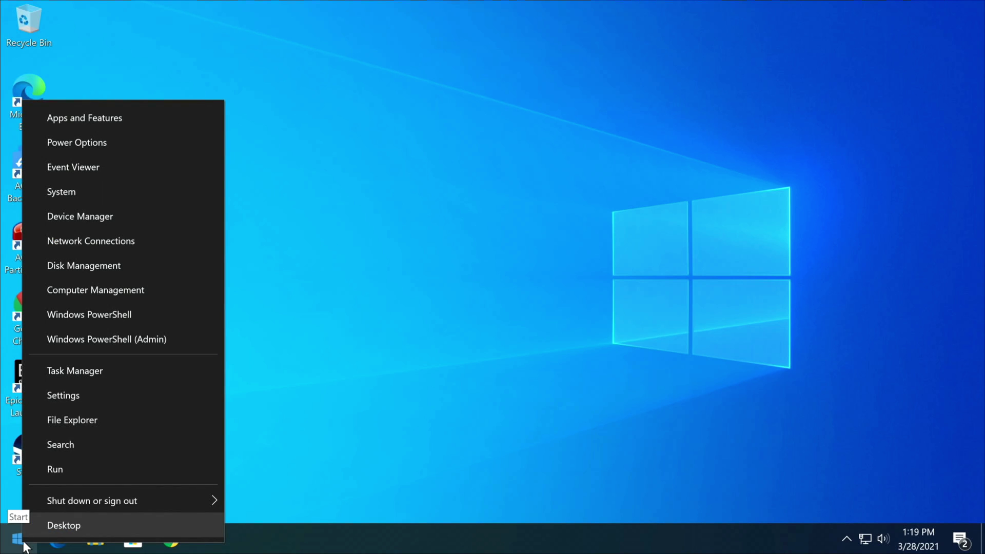
{"action": "left_click", "coordinate": [123, 266]}
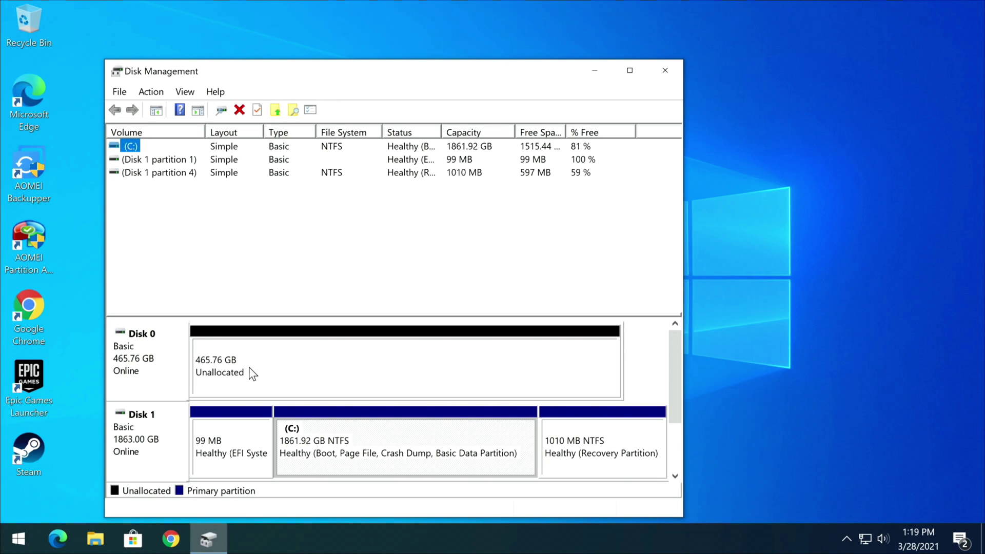
{"action": "right_click", "coordinate": [143, 374]}
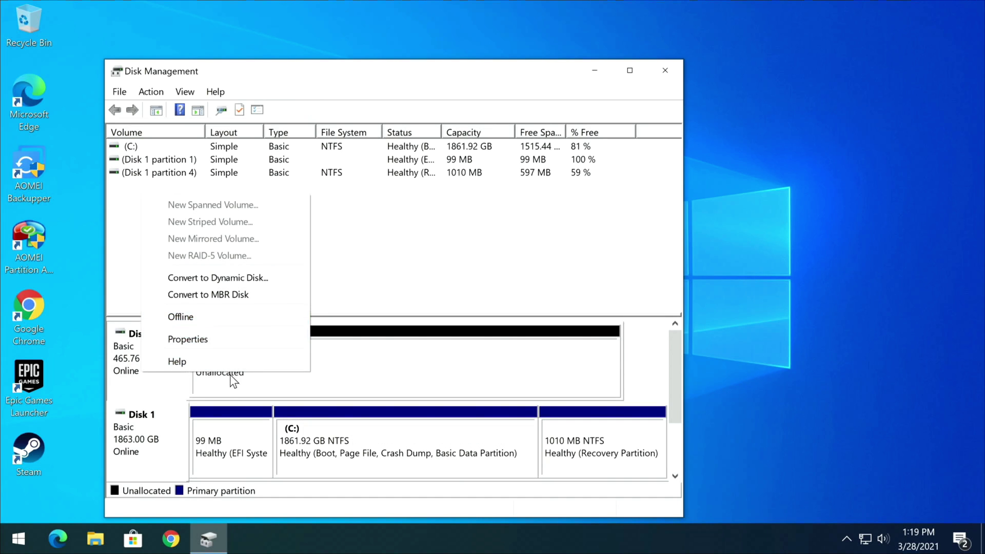
{"action": "left_click", "coordinate": [244, 379]}
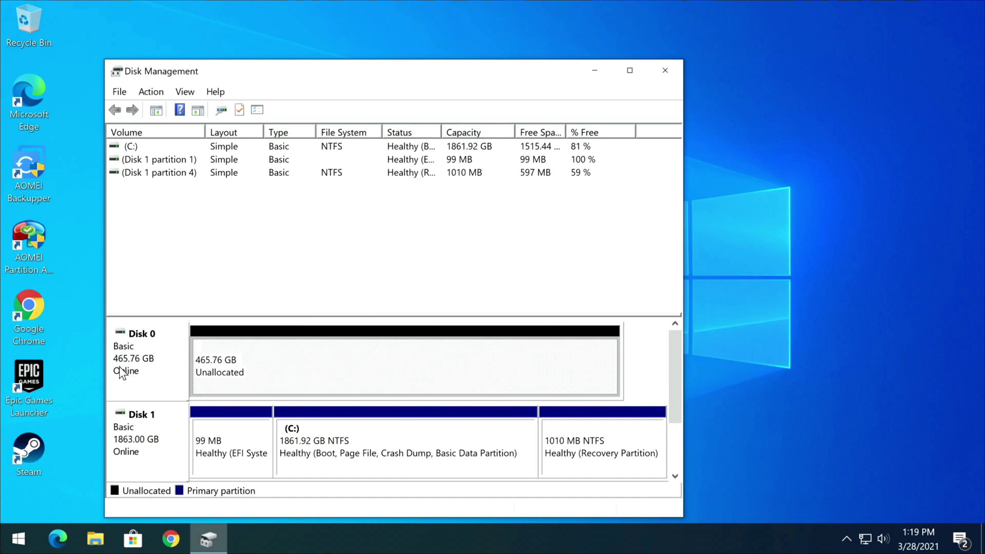
{"action": "right_click", "coordinate": [231, 369]}
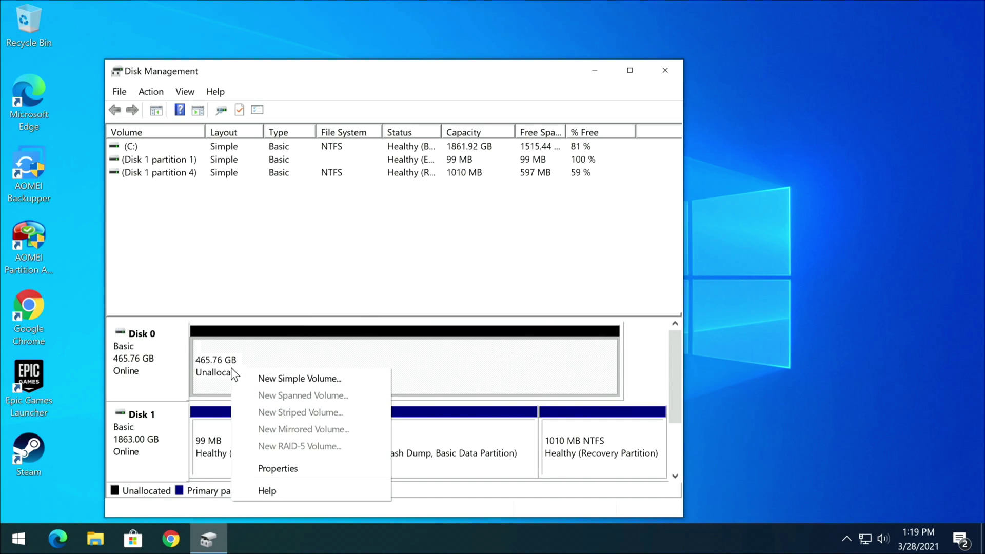
{"action": "left_click", "coordinate": [264, 378]}
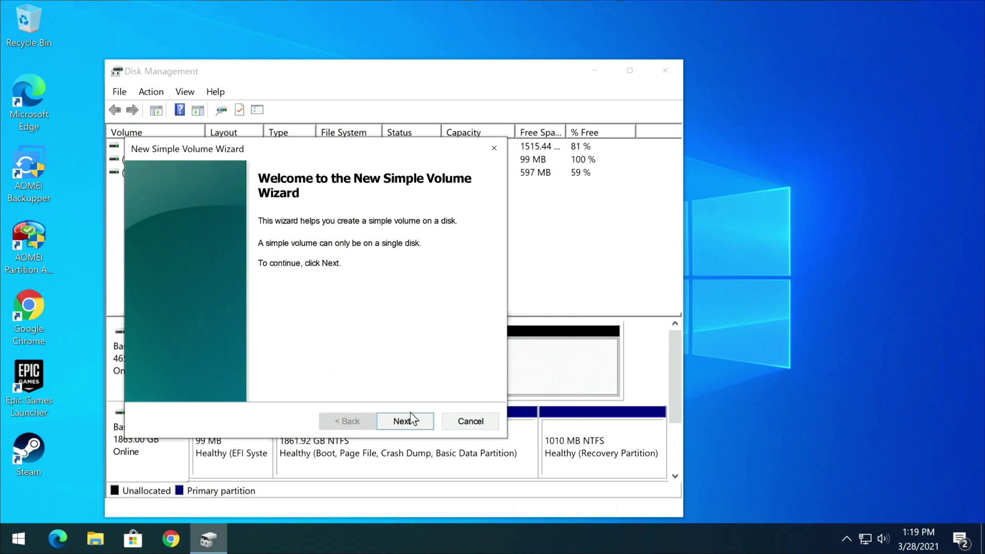
Create the 476938 MB volume with drive letter D, quick-formatted as NTFS with default allocation size and label New Volume, and close Disk Management.
{"action": "left_click", "coordinate": [415, 423]}
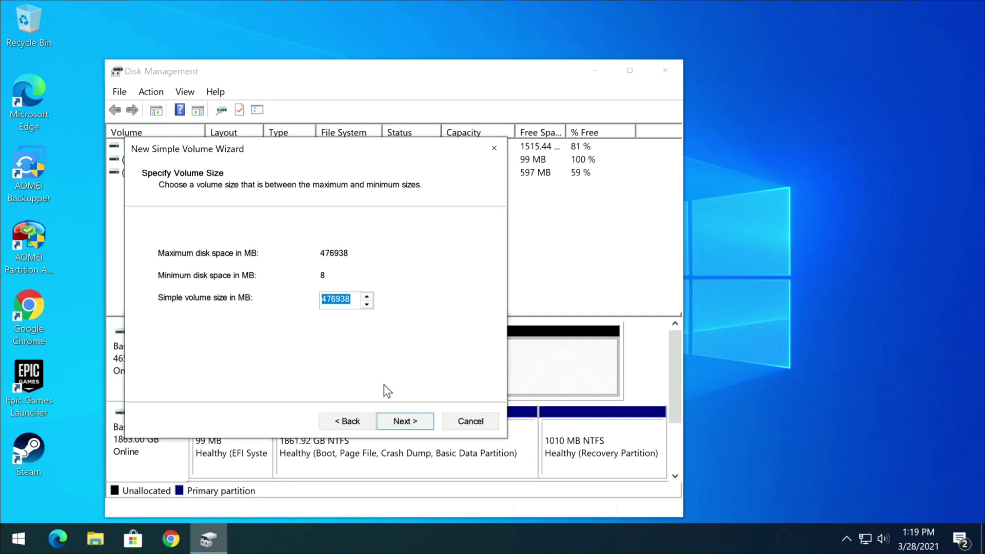
{"action": "left_click", "coordinate": [413, 423]}
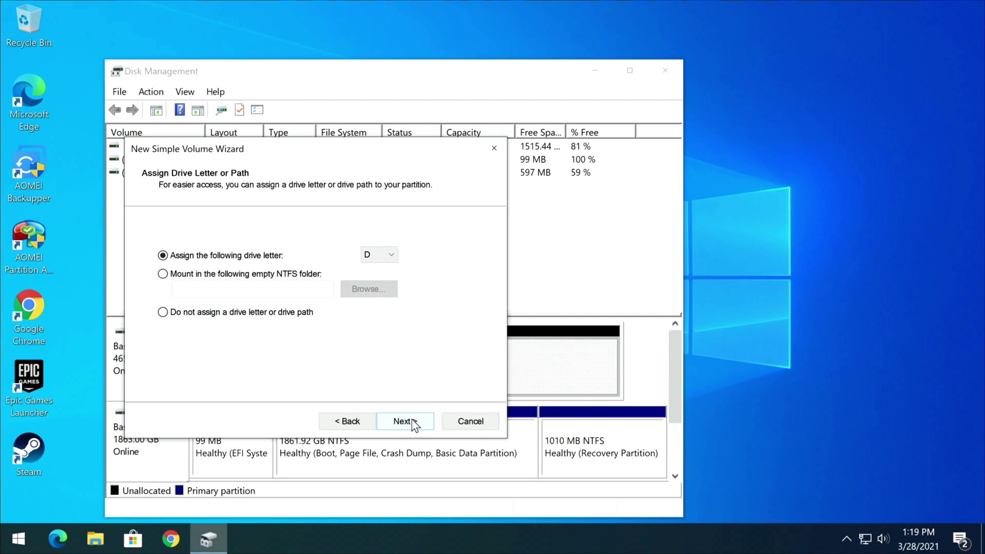
{"action": "left_click", "coordinate": [414, 423]}
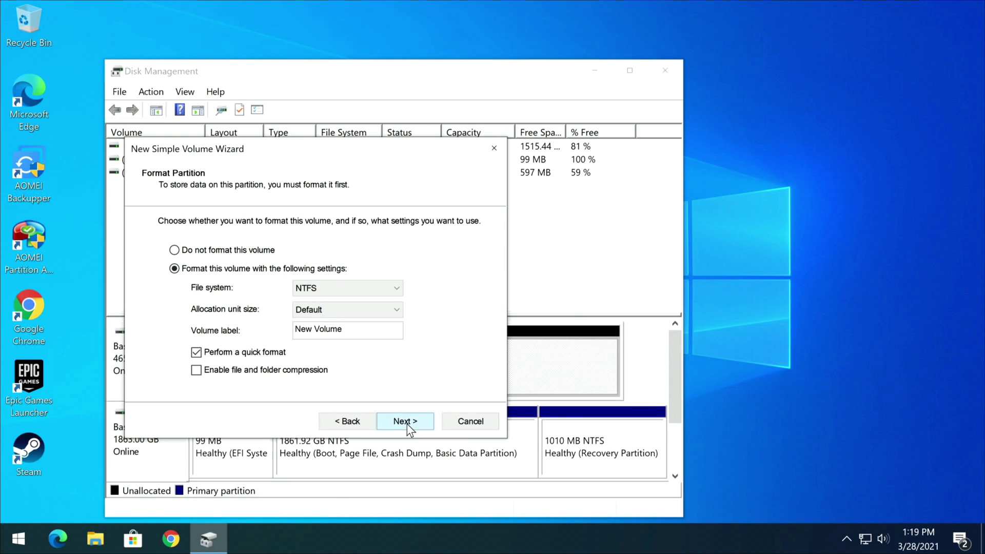
{"action": "left_click", "coordinate": [407, 423]}
{"action": "left_click", "coordinate": [407, 424]}
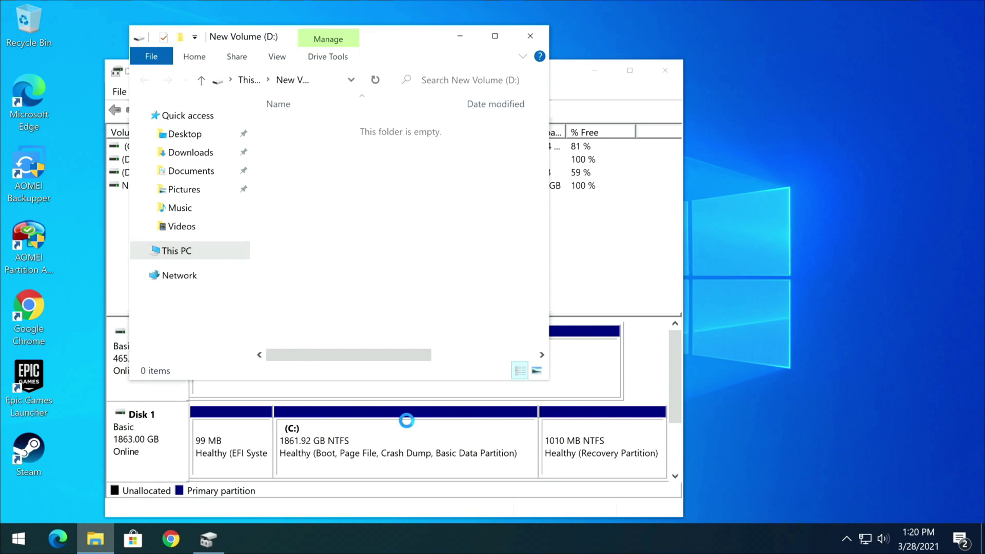
{"action": "left_click", "coordinate": [525, 41]}
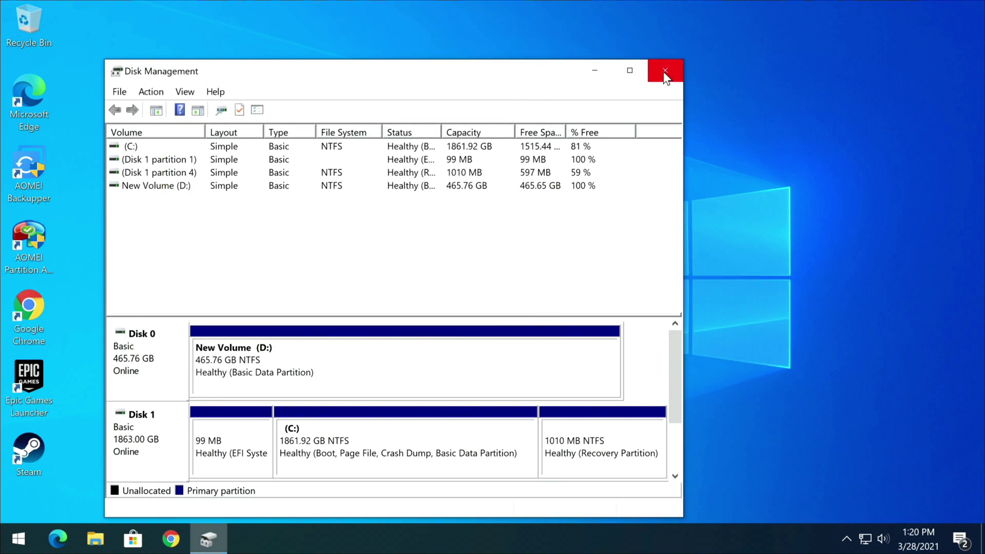
{"action": "left_click", "coordinate": [665, 71]}
Review the AOMEI Backupper editions on the AOMEI download page in Chrome, and close the browser.
{"action": "left_click", "coordinate": [172, 538]}
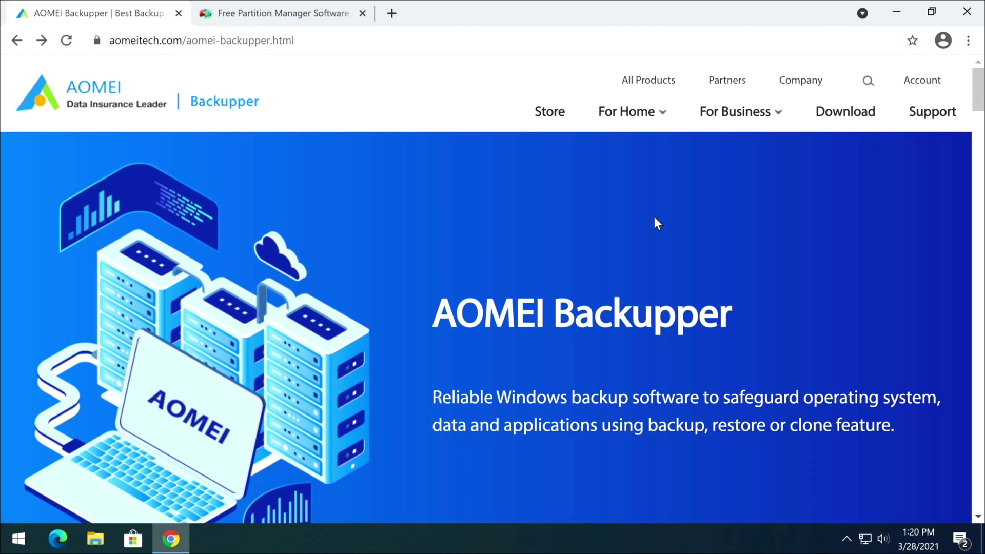
{"action": "left_click", "coordinate": [854, 122]}
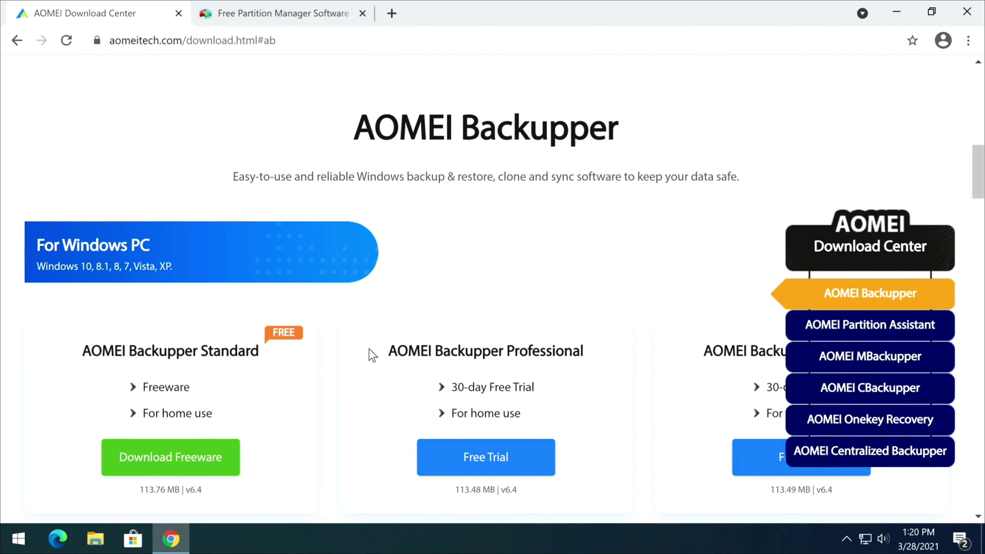
{"action": "scroll", "coordinate": [226, 402], "scroll_direction": "down", "scroll_amount": 1}
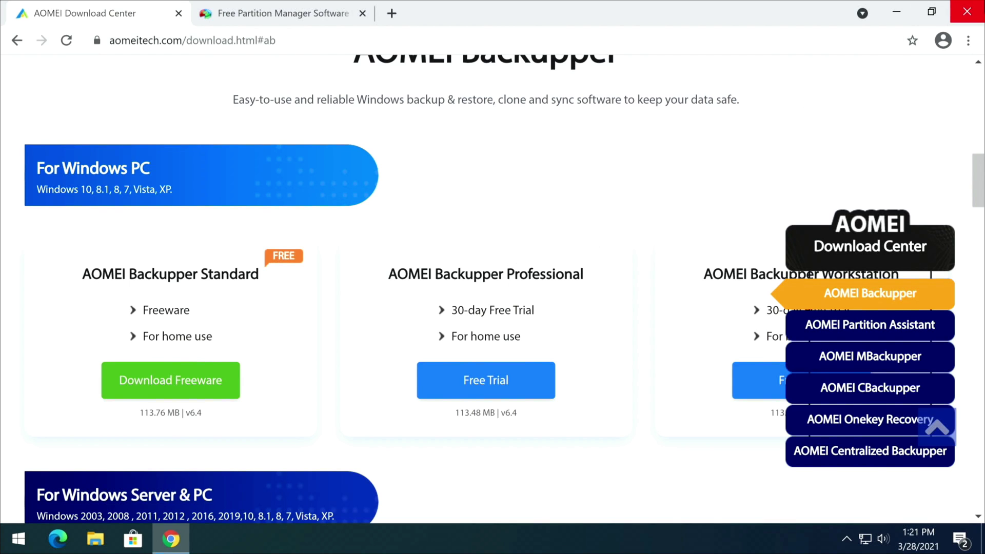
{"action": "left_click", "coordinate": [967, 12]}
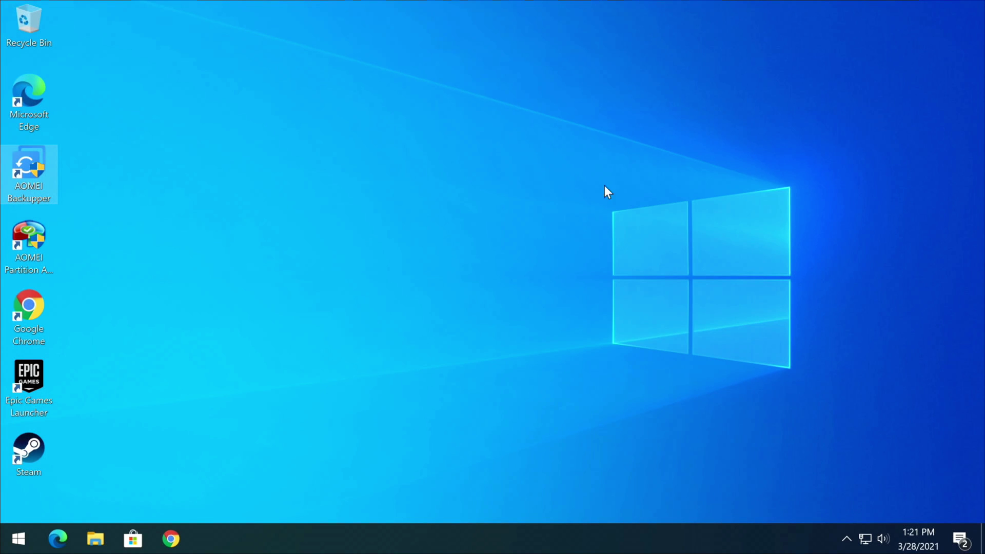
Set up a Disk Clone in AOMEI Backupper with Disk1 as the source and Disk0 as the destination.
{"action": "double_click", "coordinate": [29, 174]}
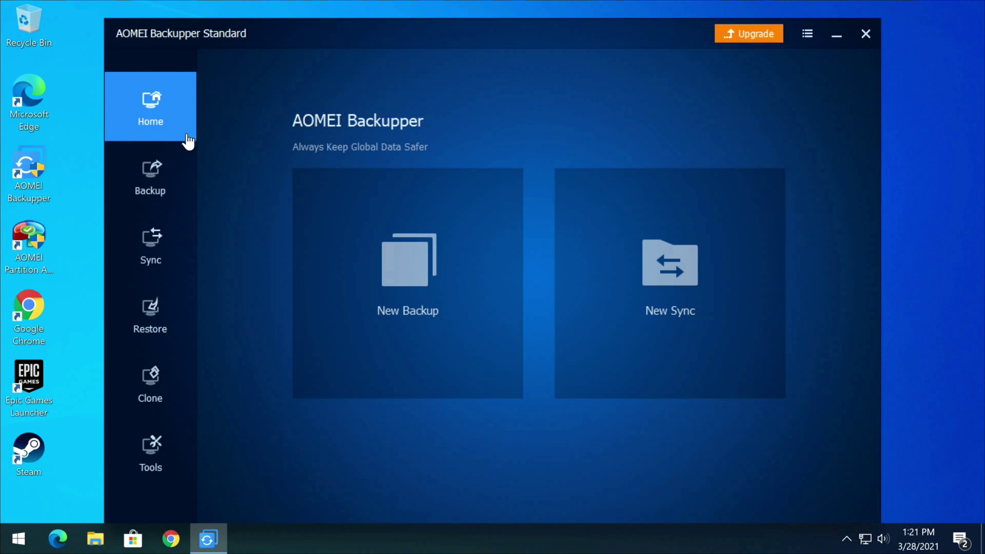
{"action": "left_click", "coordinate": [172, 392]}
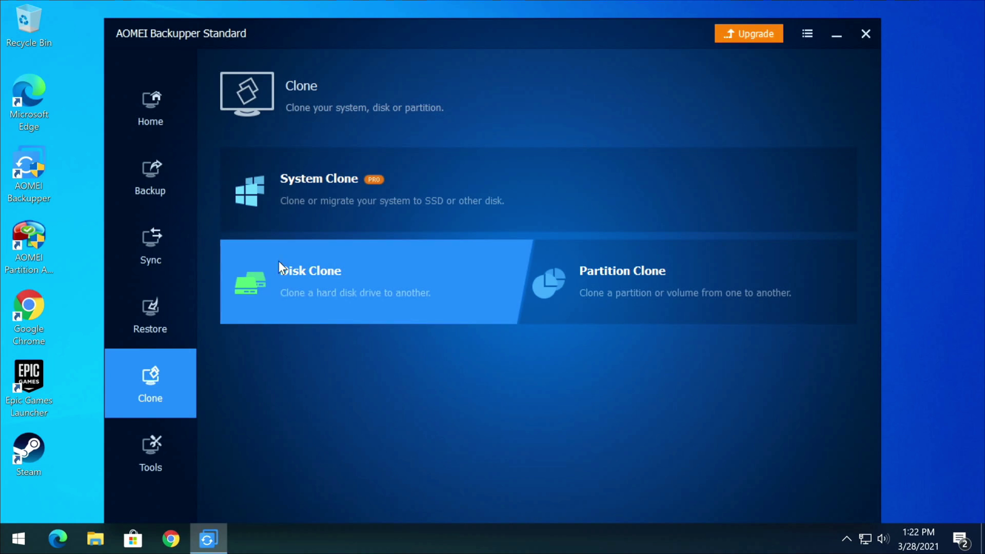
{"action": "left_click", "coordinate": [343, 295]}
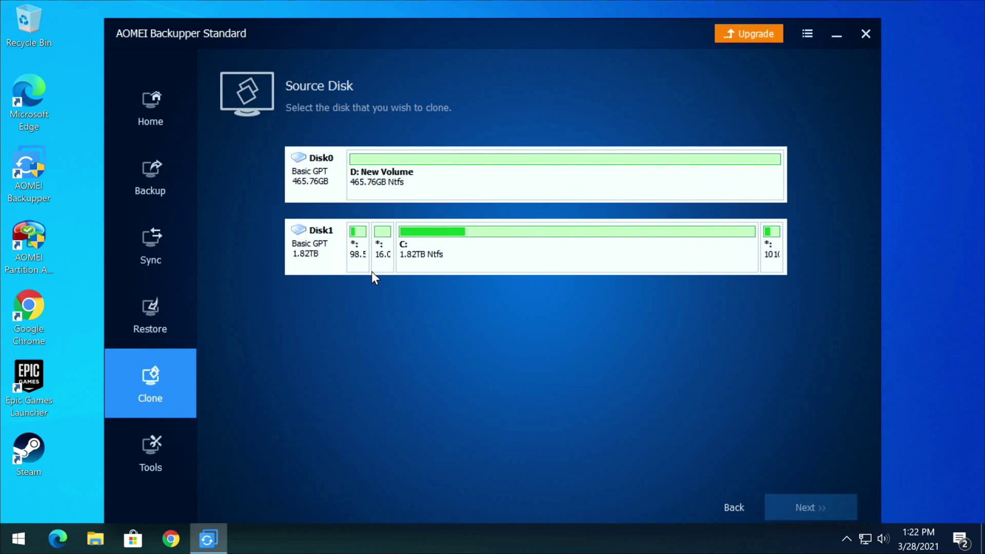
{"action": "left_click", "coordinate": [325, 268]}
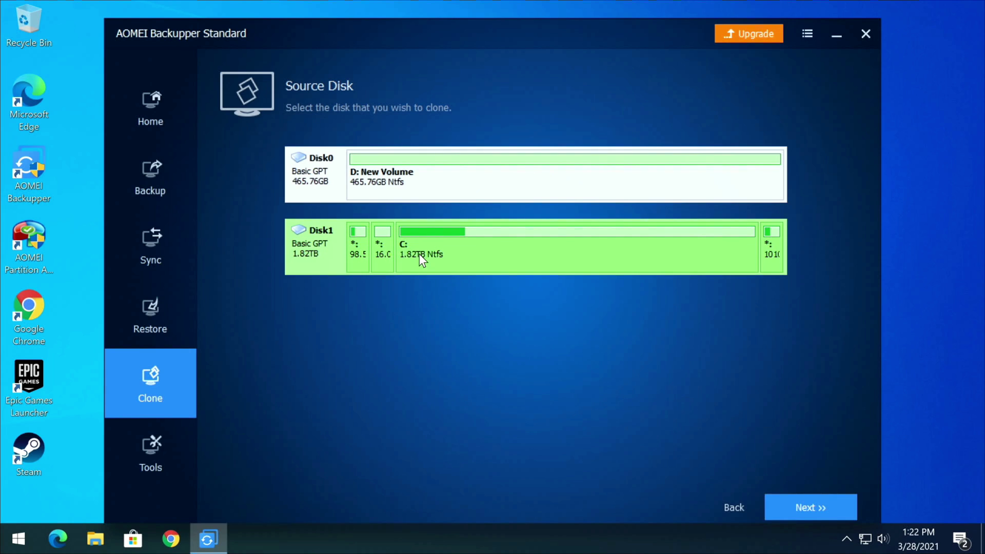
{"action": "mouse_move", "coordinate": [409, 255]}
{"action": "left_click", "coordinate": [796, 504]}
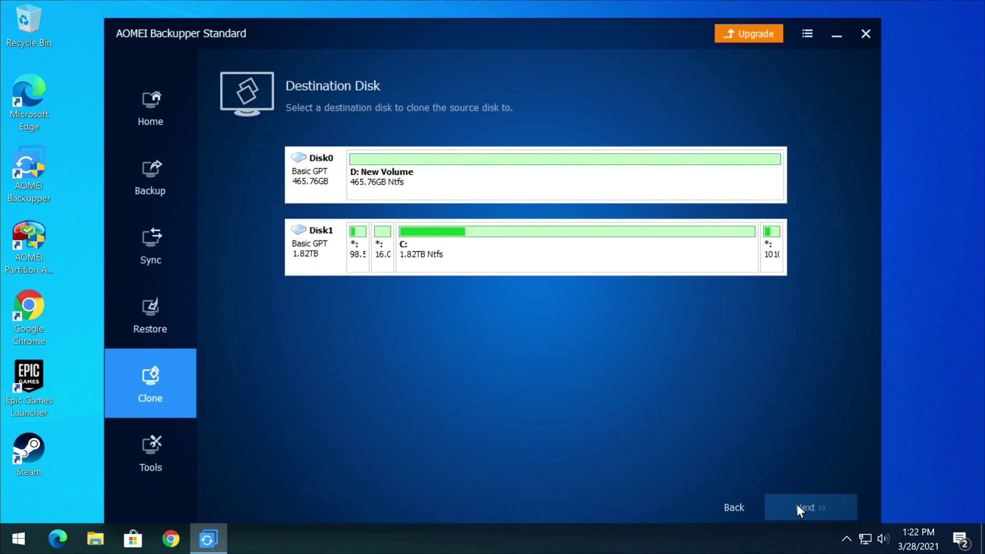
{"action": "left_click", "coordinate": [329, 187]}
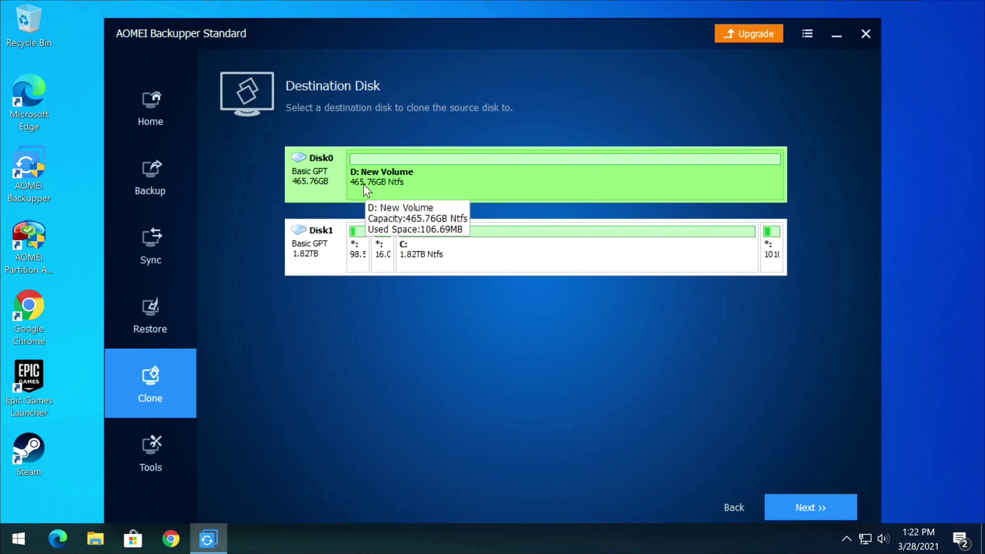
Examine the used space of drive C and the capacity of drive D in File Explorer, and close it.
{"action": "left_click", "coordinate": [96, 538]}
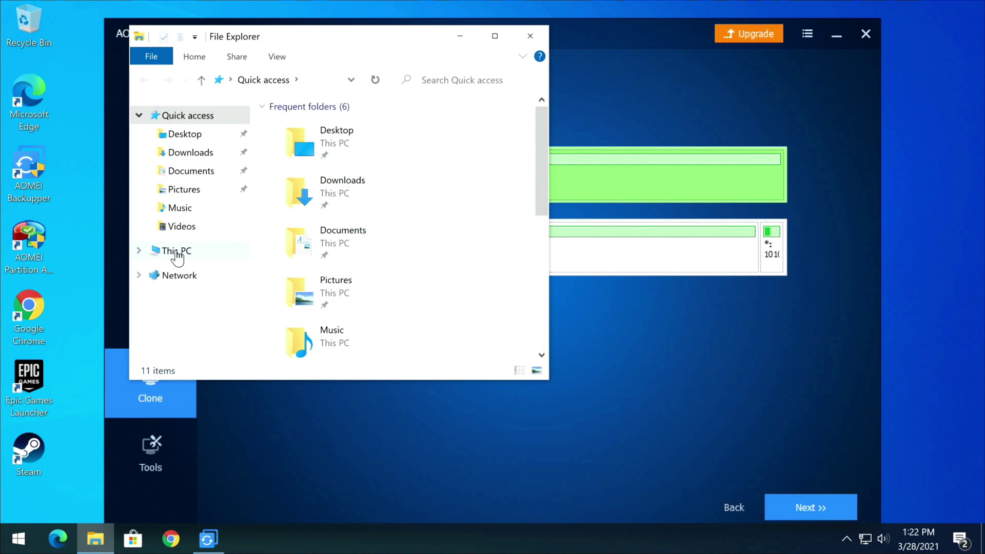
{"action": "left_click", "coordinate": [177, 251]}
{"action": "scroll", "coordinate": [376, 253], "scroll_direction": "down", "scroll_amount": 5}
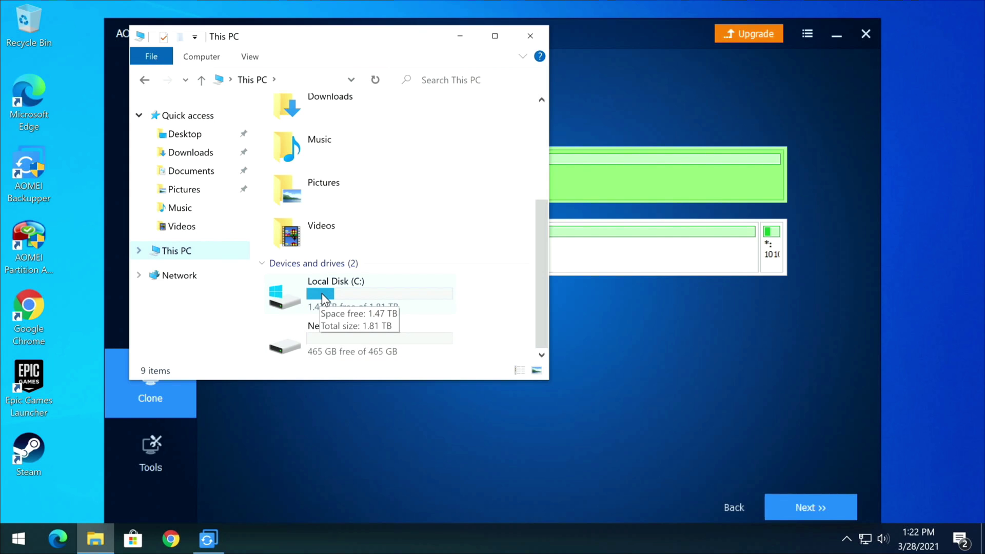
{"action": "right_click", "coordinate": [323, 294]}
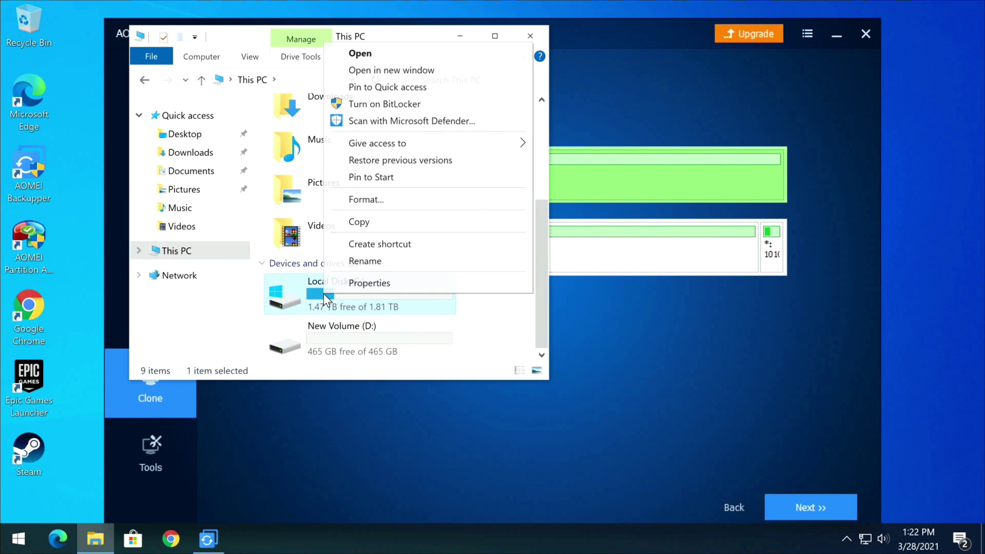
{"action": "left_click", "coordinate": [352, 283]}
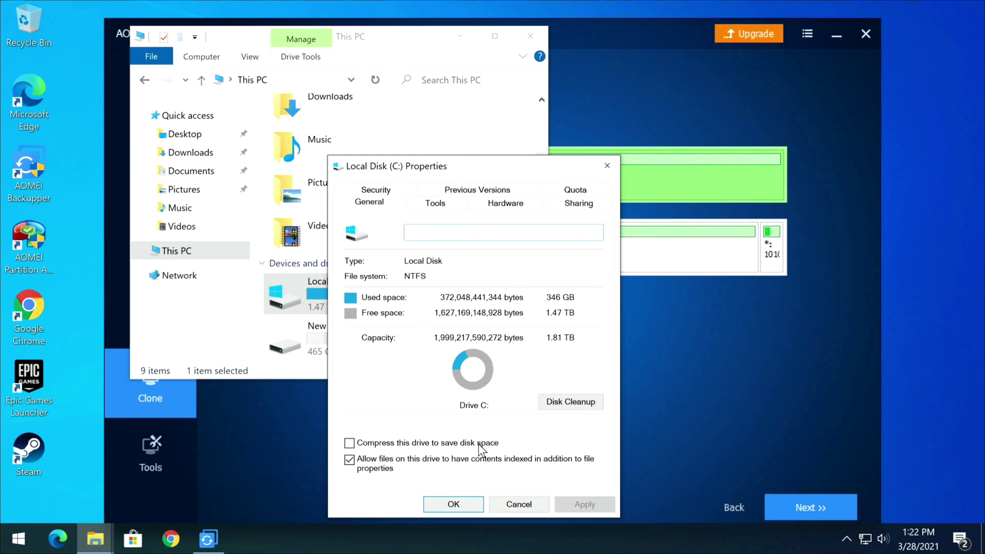
{"action": "left_click", "coordinate": [453, 504]}
{"action": "left_click", "coordinate": [330, 343]}
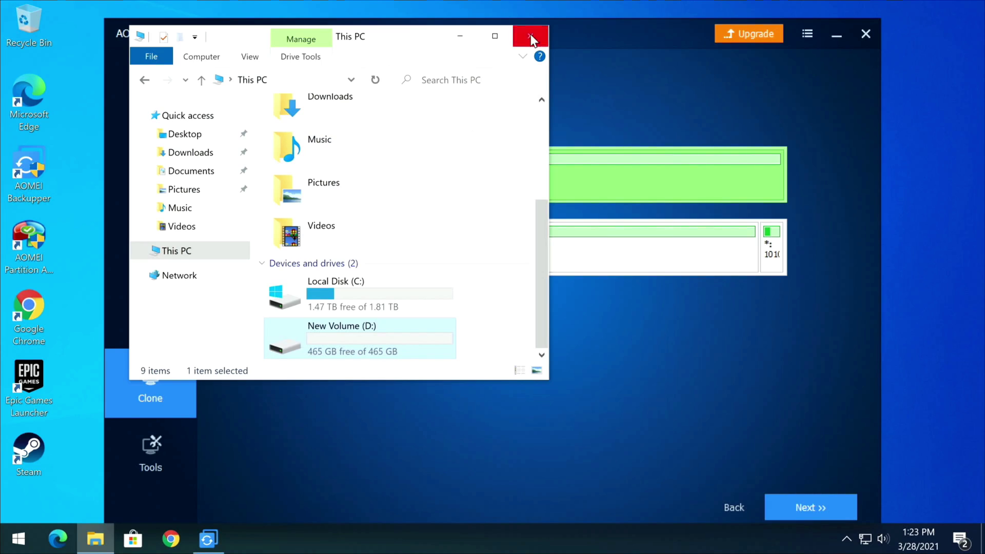
{"action": "left_click", "coordinate": [533, 35]}
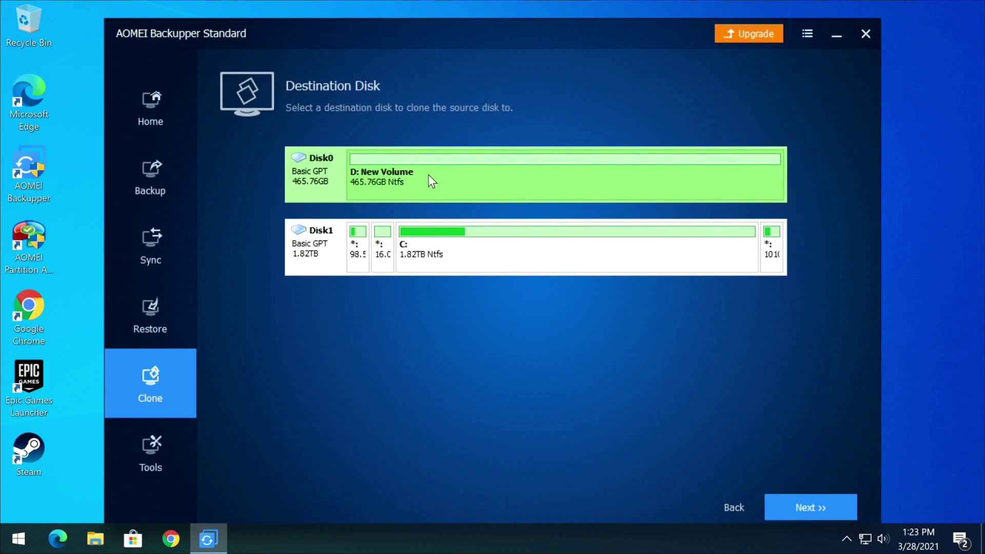
Accept overwriting the destination disk and start the clone from Disk 1 to Disk 0 without SSD alignment or sector-by-sector copying.
{"action": "left_click", "coordinate": [819, 506]}
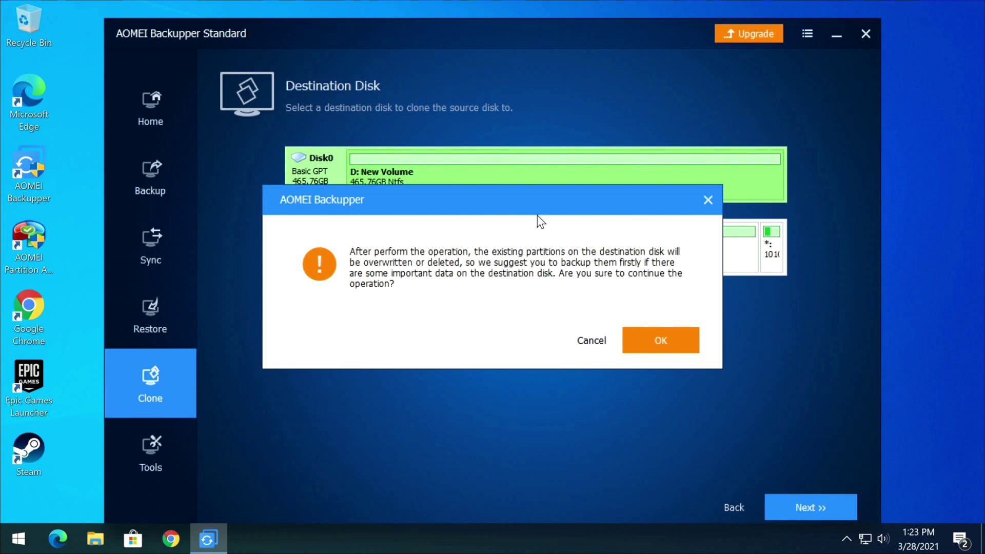
{"action": "left_click", "coordinate": [658, 338]}
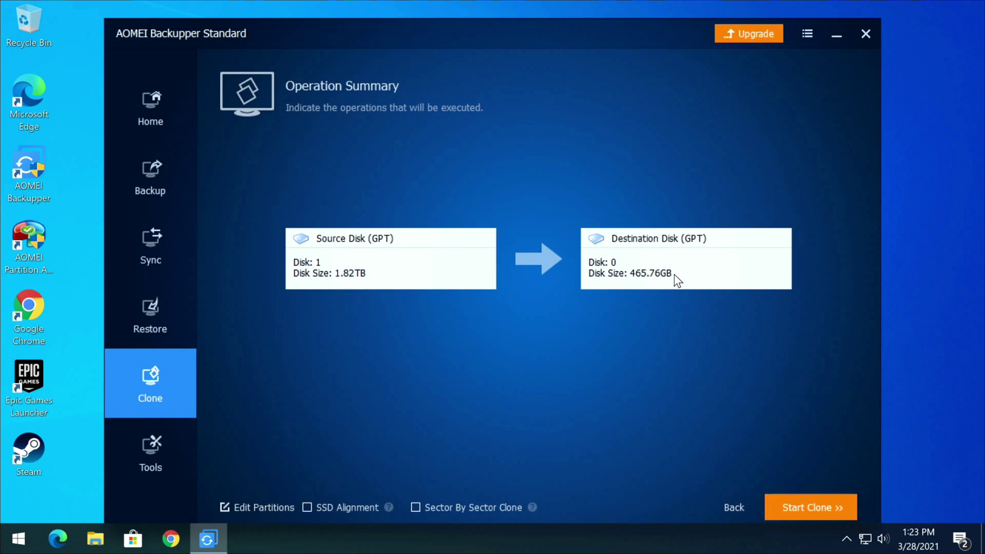
{"action": "left_click", "coordinate": [820, 505]}
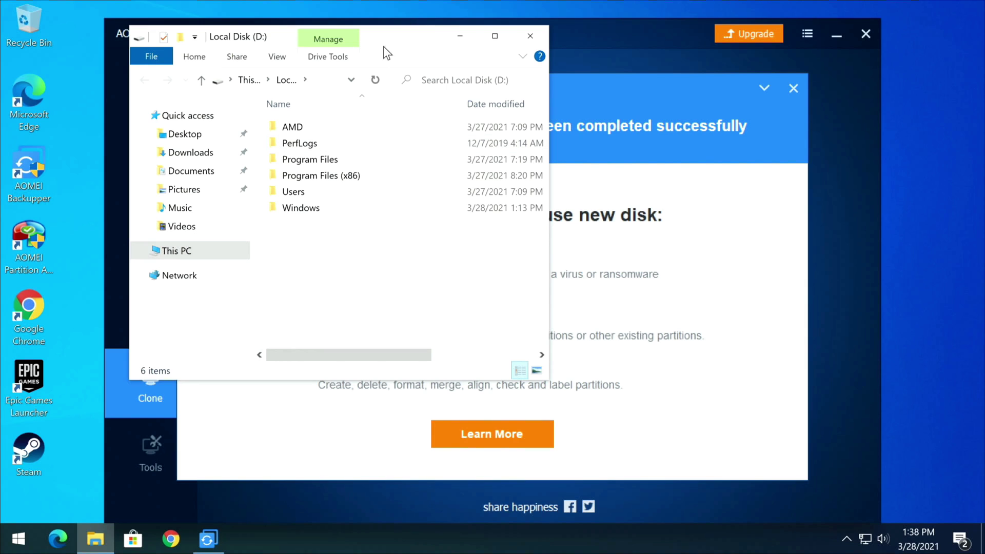
Open the properties of the cloned drive D from This PC to check its used and free space.
{"action": "left_click", "coordinate": [188, 251]}
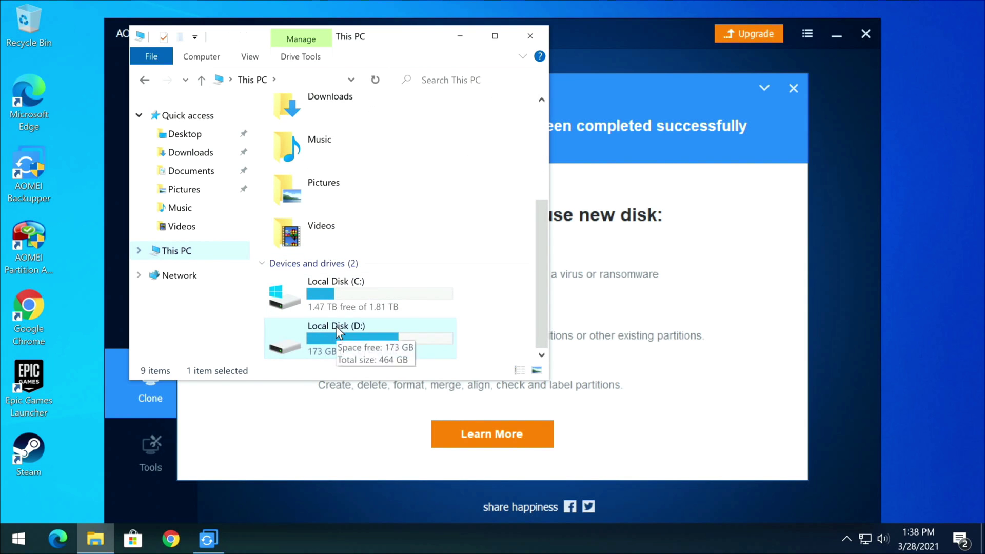
{"action": "right_click", "coordinate": [336, 326]}
{"action": "left_click", "coordinate": [367, 318]}
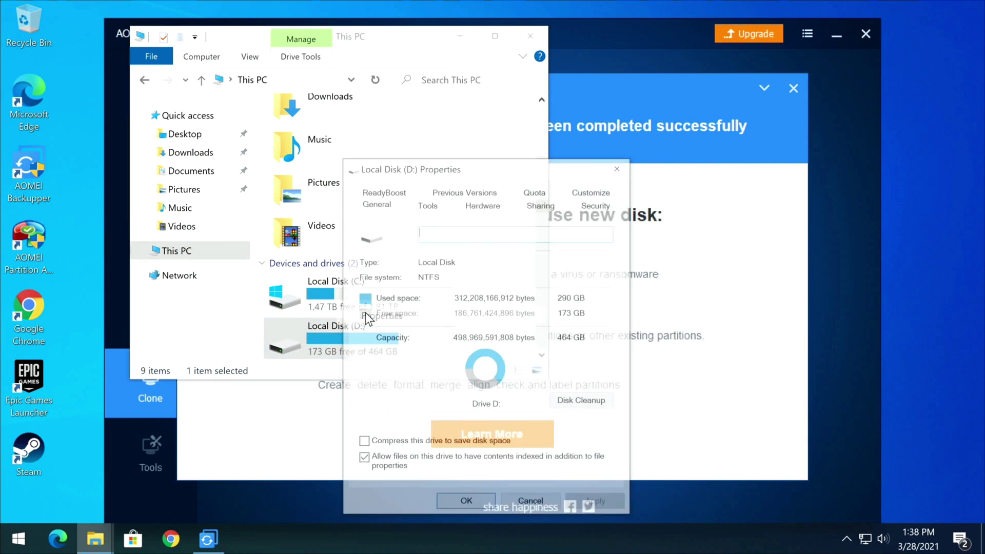
Check the used and free space in the properties of drive C for comparison with drive D, and close File Explorer.
{"action": "left_click", "coordinate": [523, 503]}
{"action": "left_click", "coordinate": [313, 298]}
{"action": "right_click", "coordinate": [313, 297]}
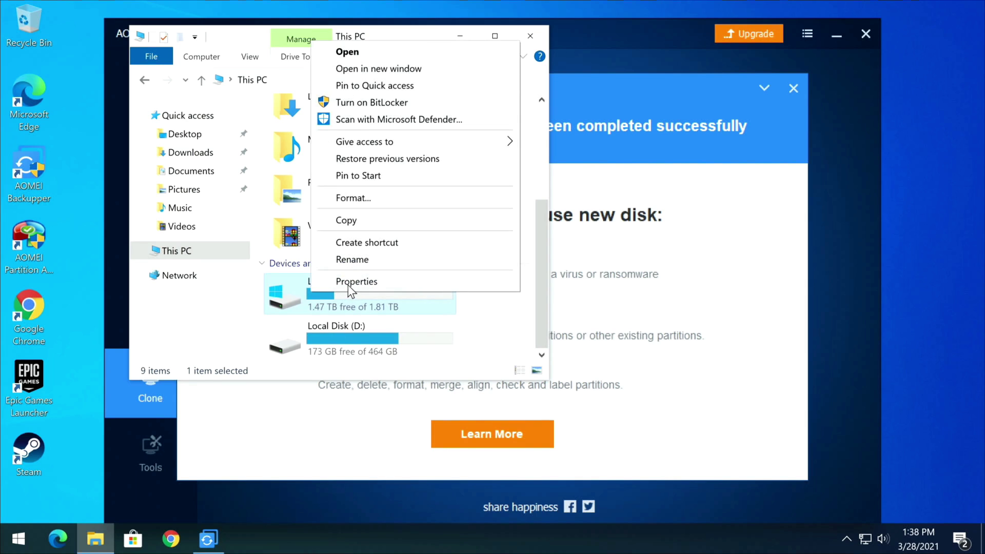
{"action": "left_click", "coordinate": [349, 285]}
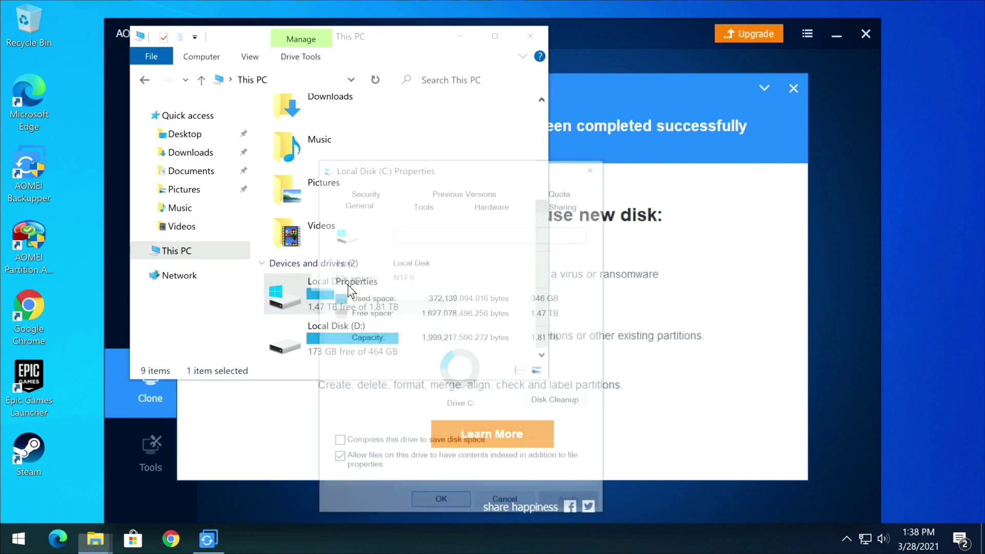
{"action": "left_click", "coordinate": [505, 504]}
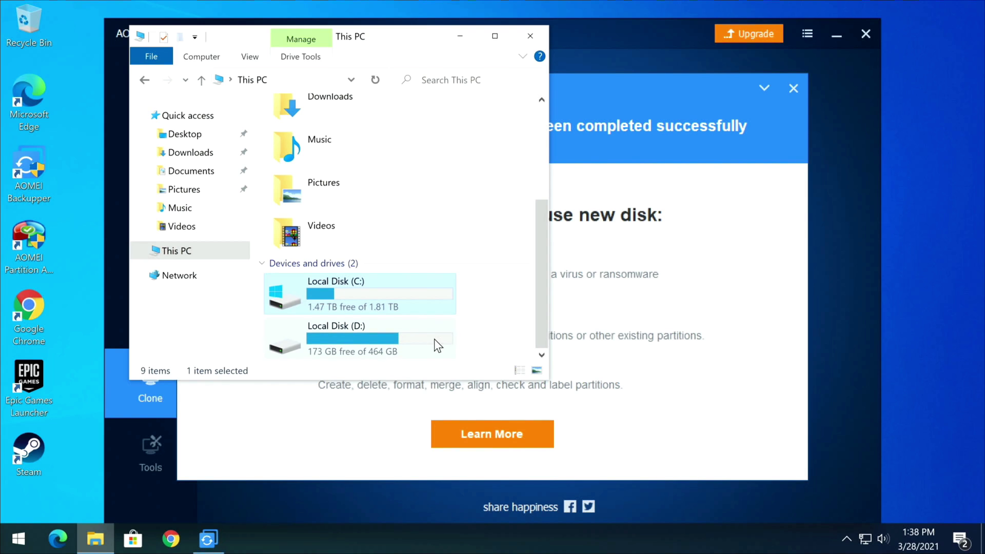
{"action": "left_click", "coordinate": [526, 35]}
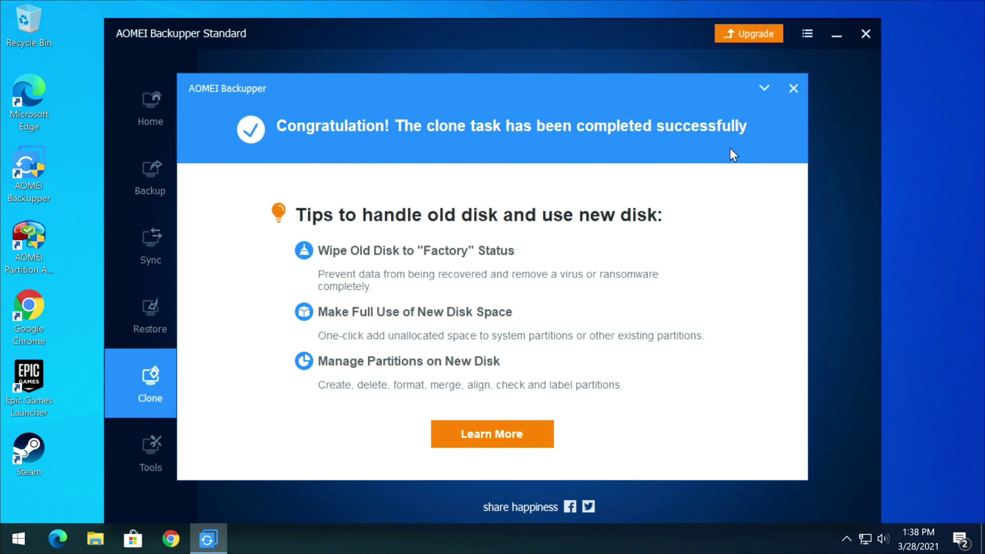
Dismiss the clone completion notice, finish the clone task and exit AOMEI Backupper.
{"action": "left_click", "coordinate": [793, 88]}
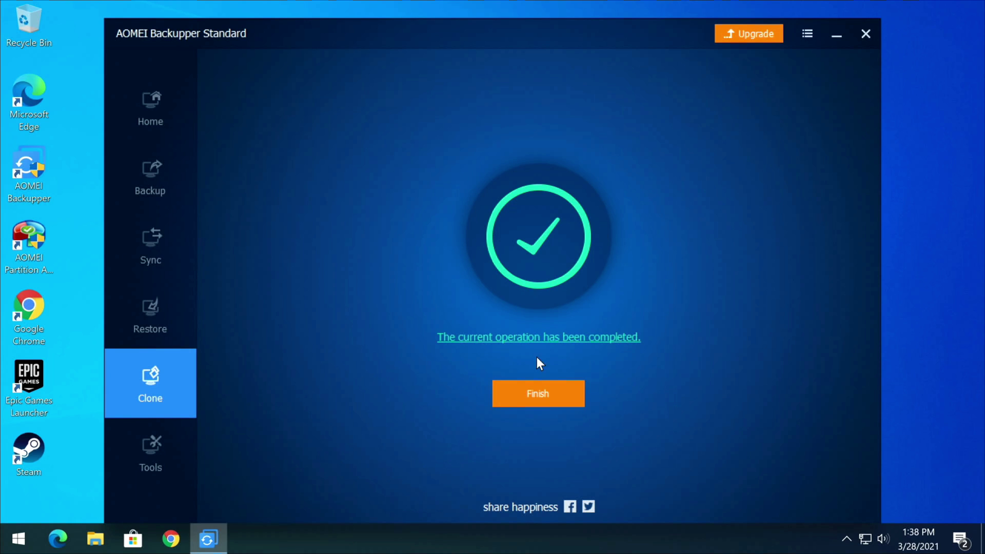
{"action": "left_click", "coordinate": [535, 386]}
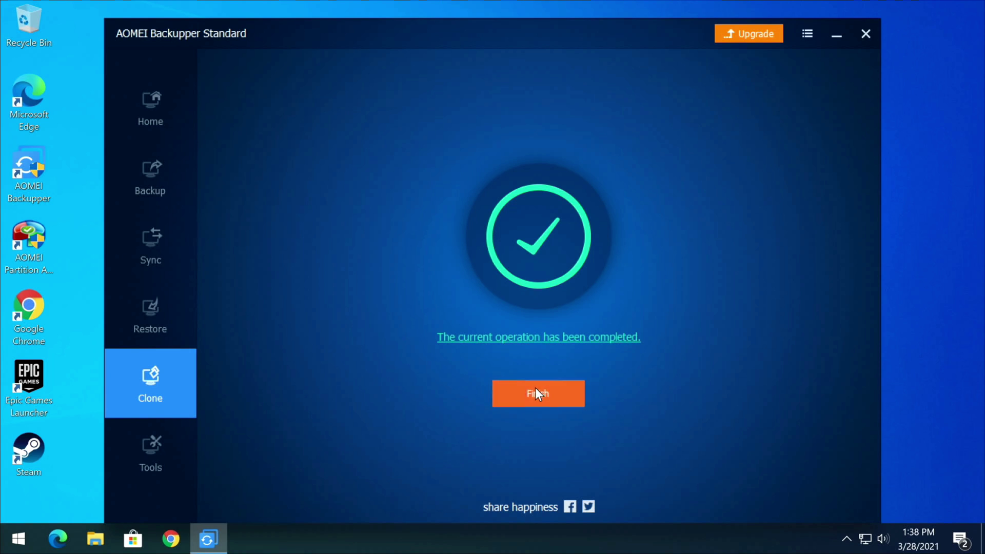
{"action": "left_click", "coordinate": [864, 38]}
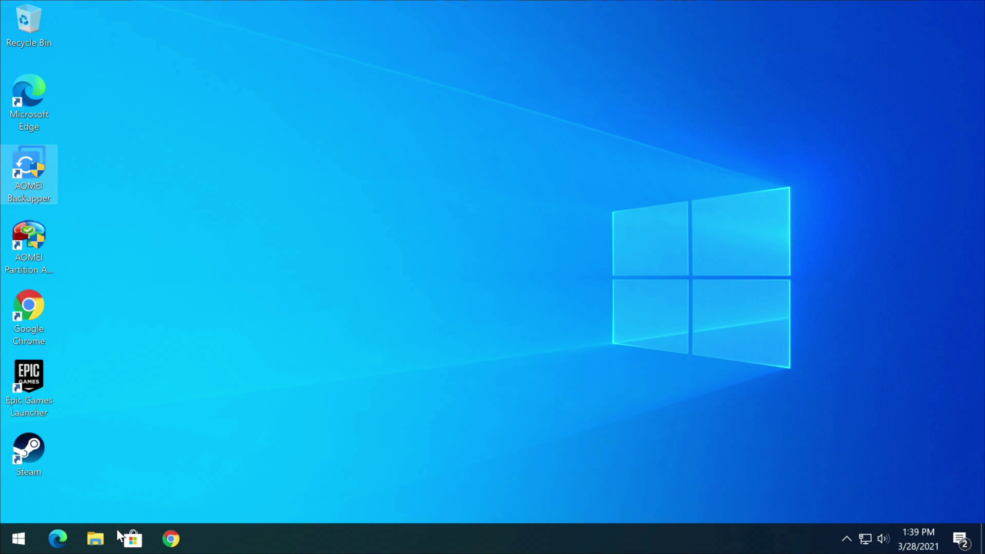
Compare the free space and total size of drives C and D in an enlarged This PC window, and close it.
{"action": "left_click", "coordinate": [95, 539]}
{"action": "left_click", "coordinate": [167, 250]}
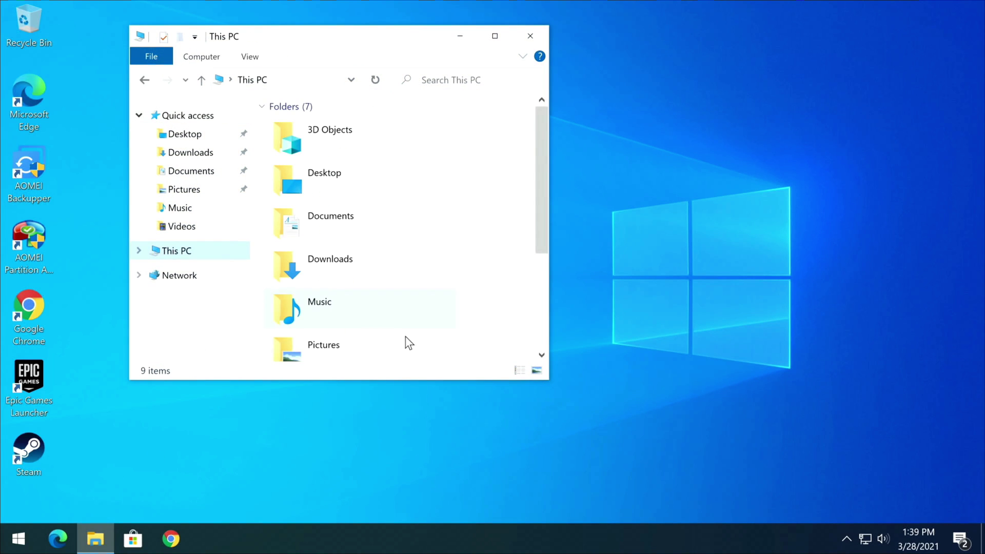
{"action": "left_click_drag", "start_coordinate": [547, 382], "coordinate": [866, 496]}
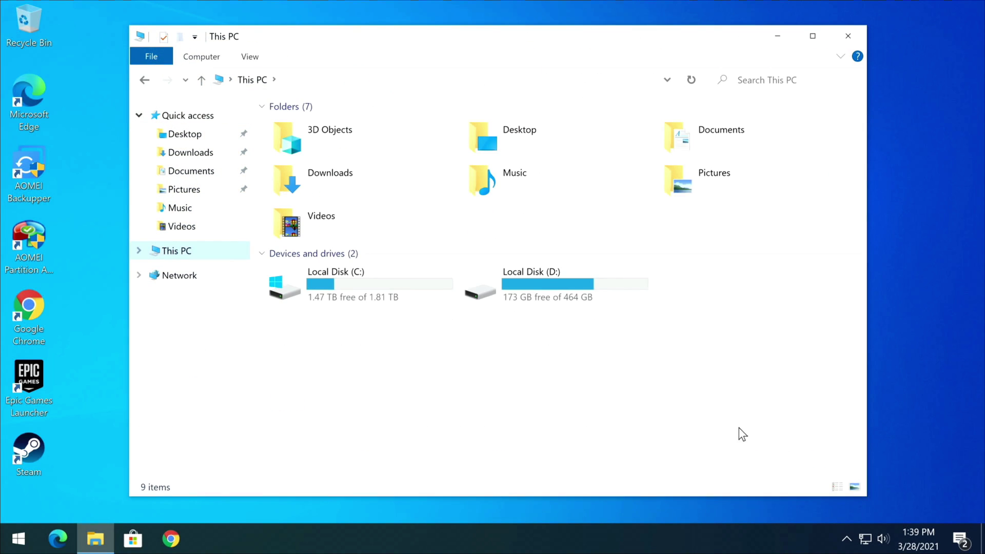
{"action": "left_click", "coordinate": [370, 294]}
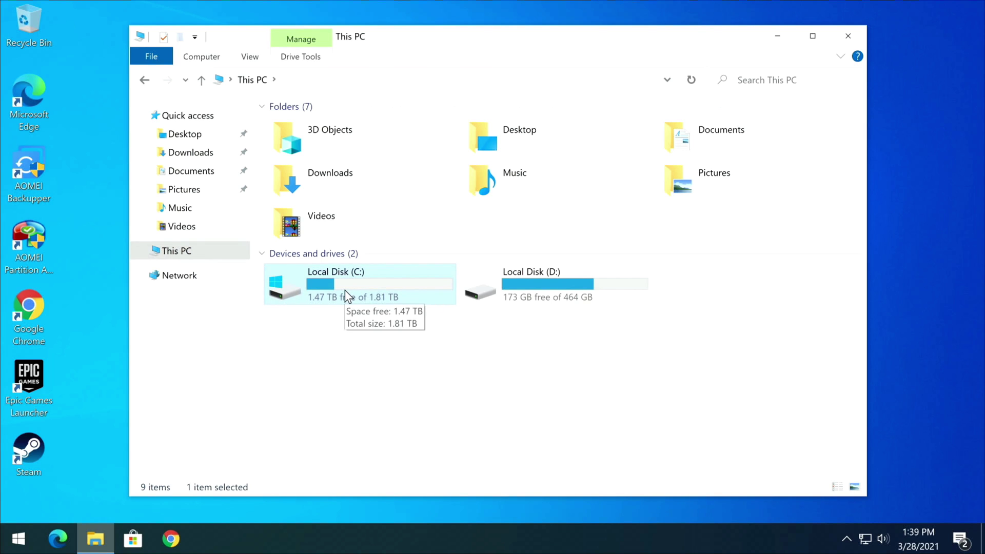
{"action": "left_click", "coordinate": [552, 285]}
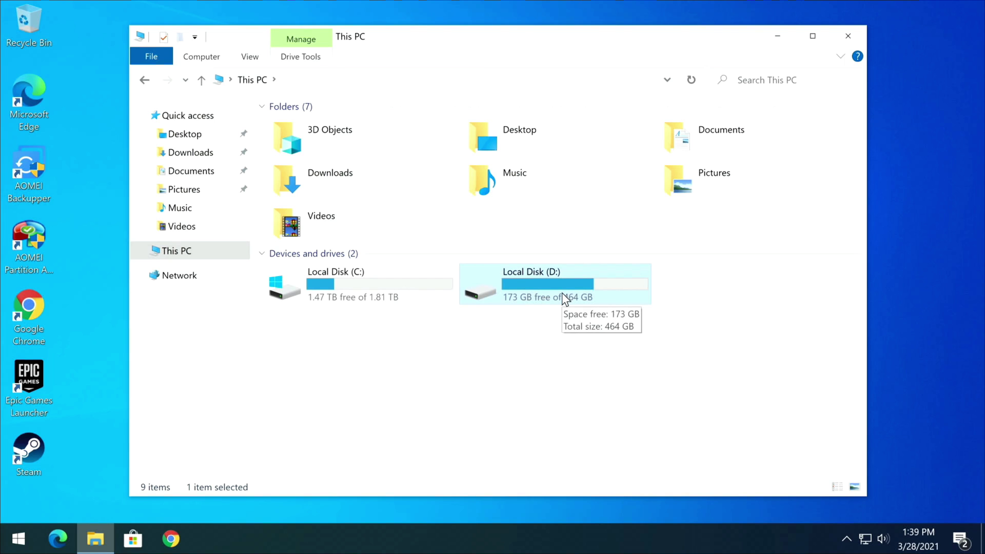
{"action": "left_click", "coordinate": [844, 33]}
Restart the computer into the UEFI BIOS Utility and go to its Boot settings.
{"action": "right_click", "coordinate": [18, 539]}
{"action": "mouse_move", "coordinate": [84, 506]}
{"action": "left_click", "coordinate": [235, 506]}
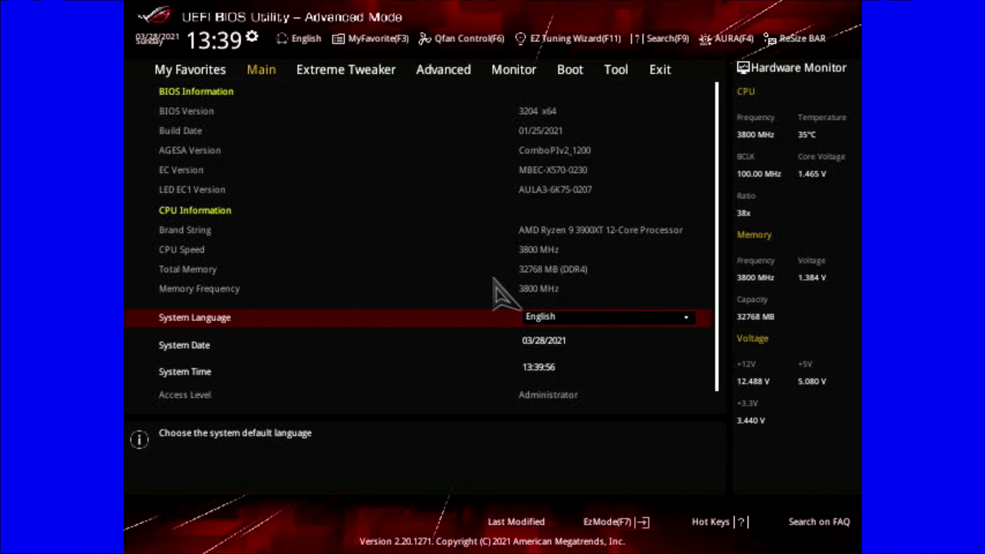
{"action": "key", "text": "Right"}
{"action": "key", "text": "Right"}
{"action": "key", "text": "Right"}
{"action": "key", "text": "Right"}
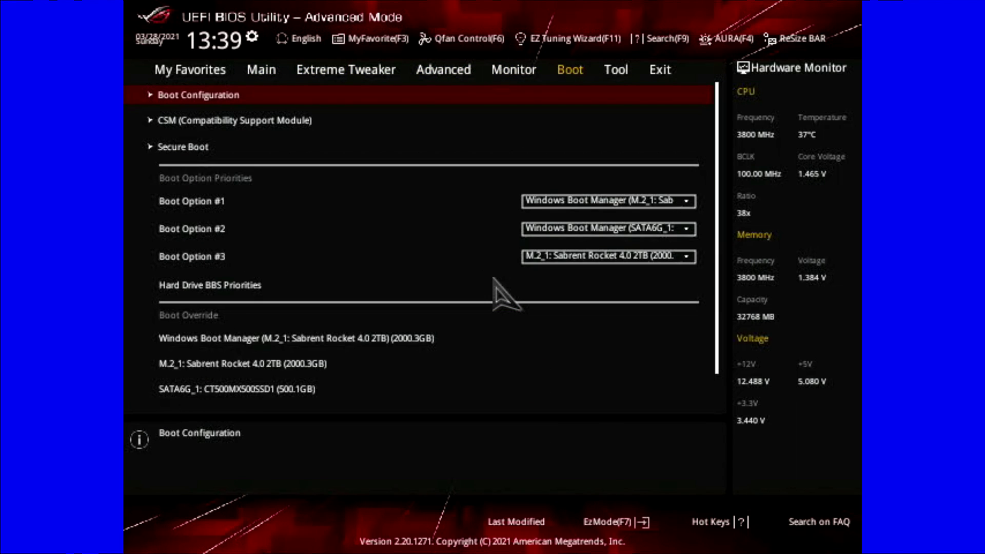
Set Boot Option #1 to Windows Boot Manager (SATA6G_1: CT500MX500SSD1), then save the configuration and reset into Windows.
{"action": "key", "text": "Down"}
{"action": "key", "text": "Down"}
{"action": "key", "text": "Down"}
{"action": "key", "text": "Down"}
{"action": "key", "text": "Up"}
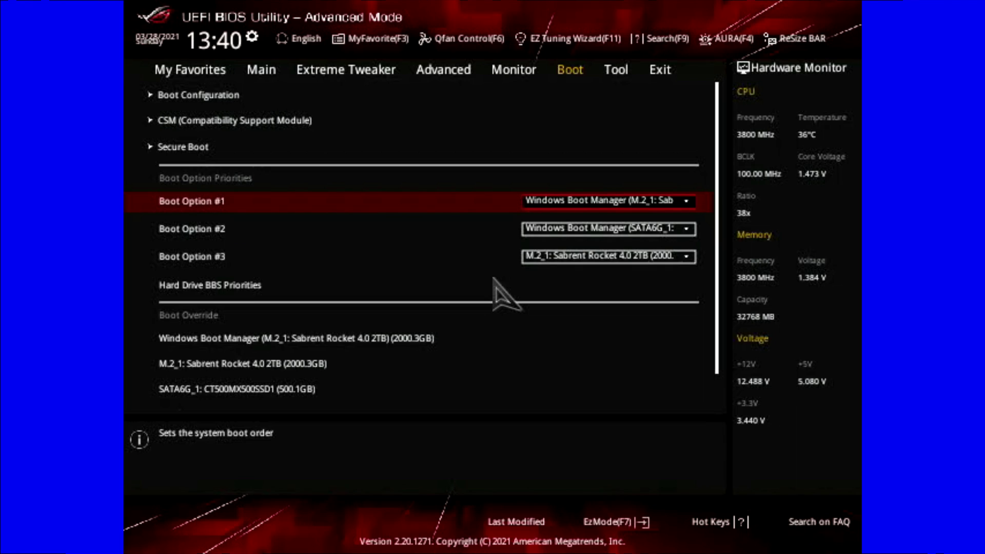
{"action": "key", "text": "Return"}
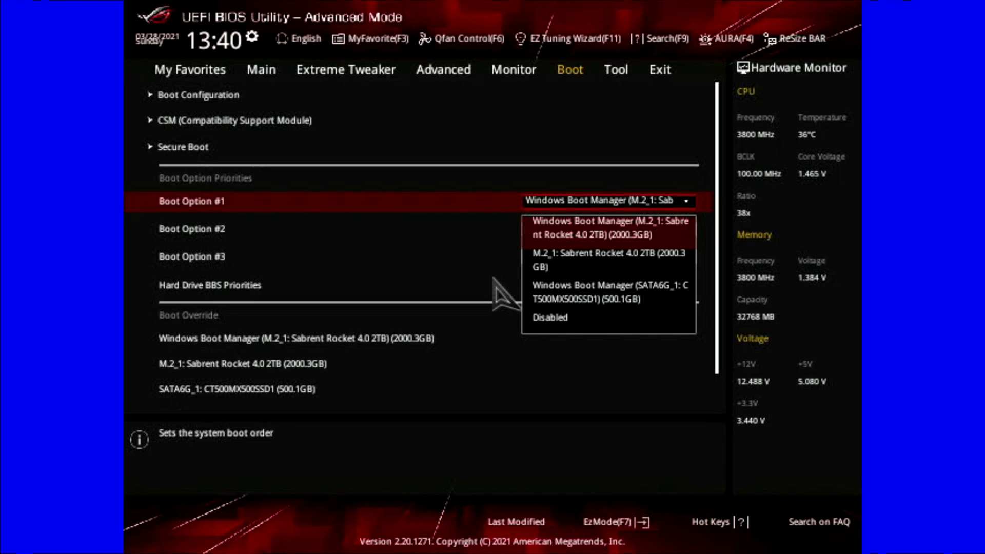
{"action": "key", "text": "Down"}
{"action": "key", "text": "Down"}
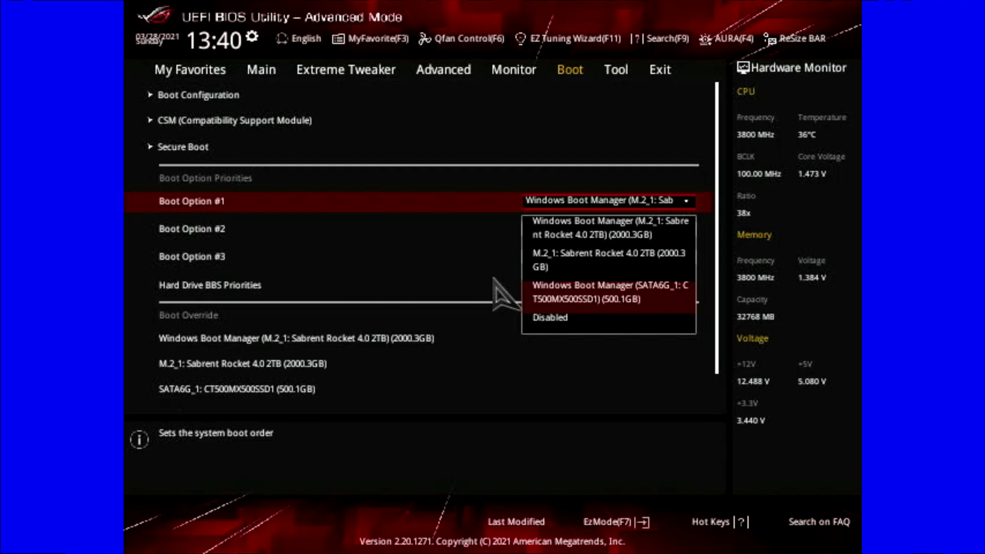
{"action": "key", "text": "Return"}
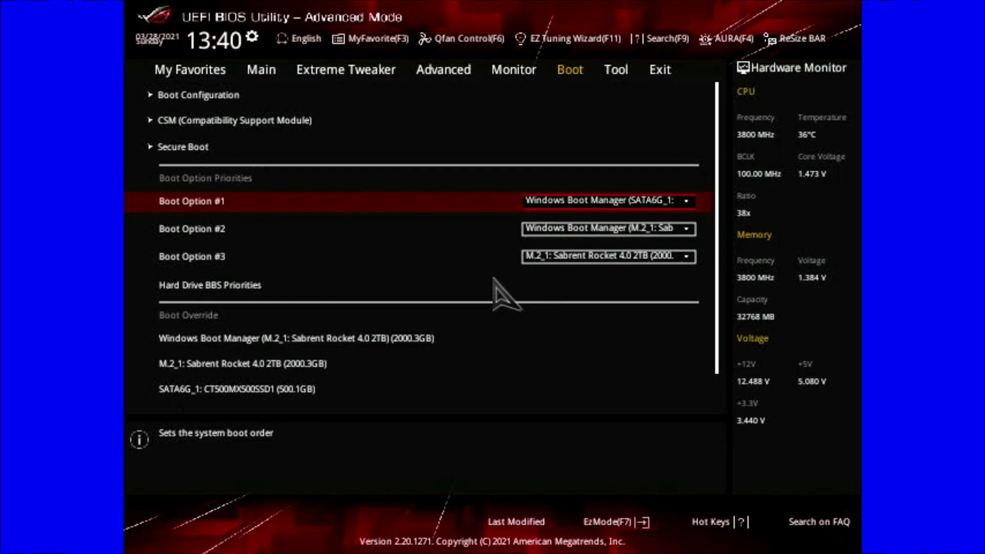
{"action": "key", "text": "F10"}
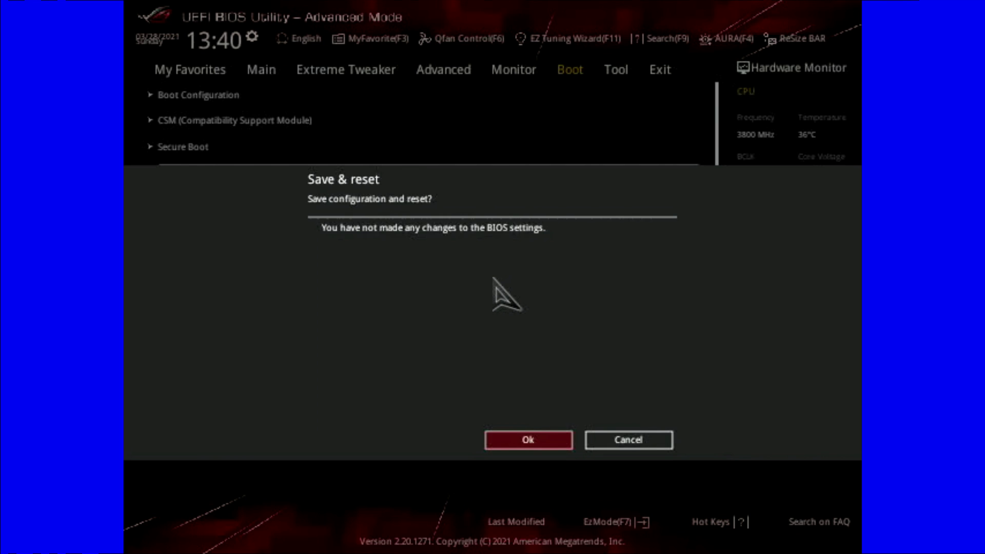
{"action": "key", "text": "Return"}
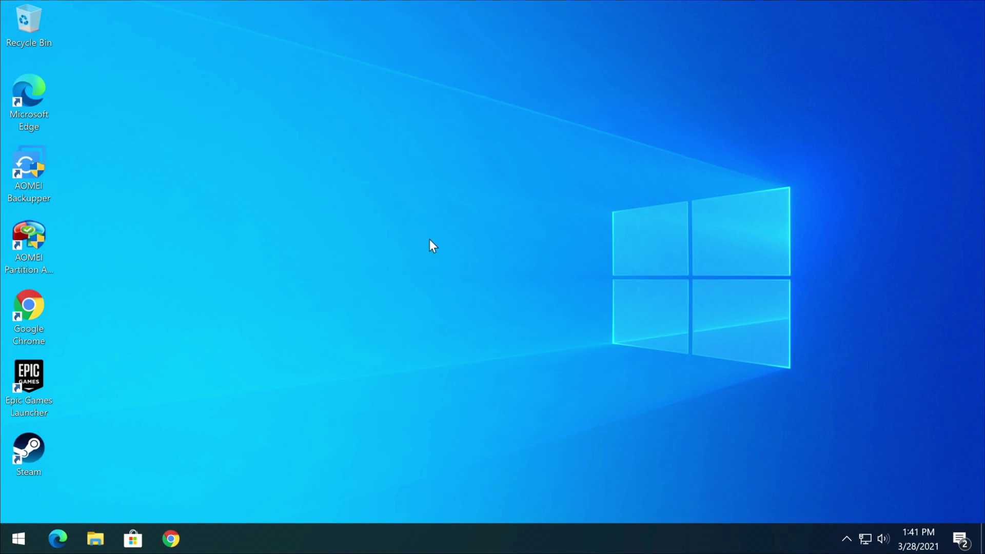
Check in This PC which disks carry the letters C and D after booting from the cloned drive, and close File Explorer.
{"action": "left_click", "coordinate": [100, 548]}
{"action": "left_click", "coordinate": [173, 252]}
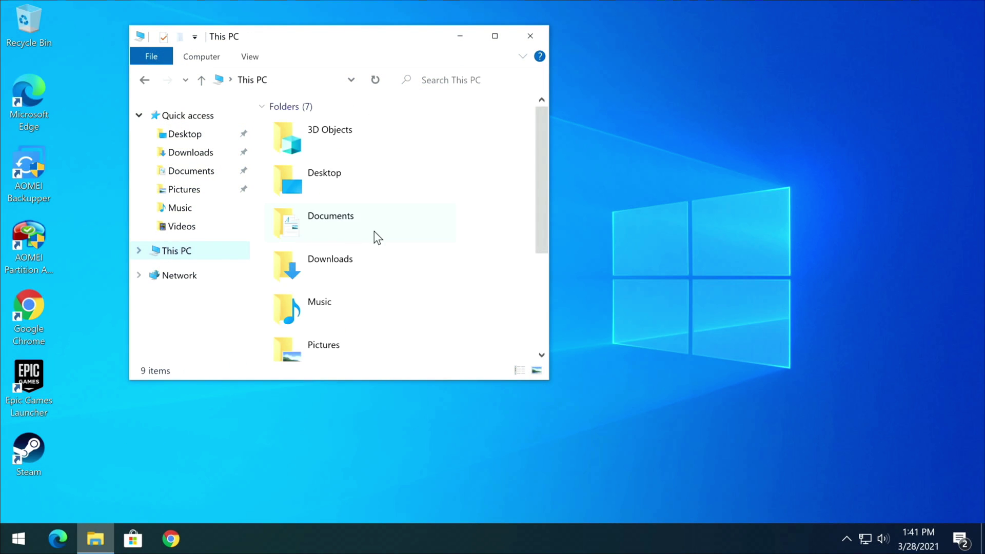
{"action": "scroll", "coordinate": [389, 236], "scroll_direction": "down", "scroll_amount": 3}
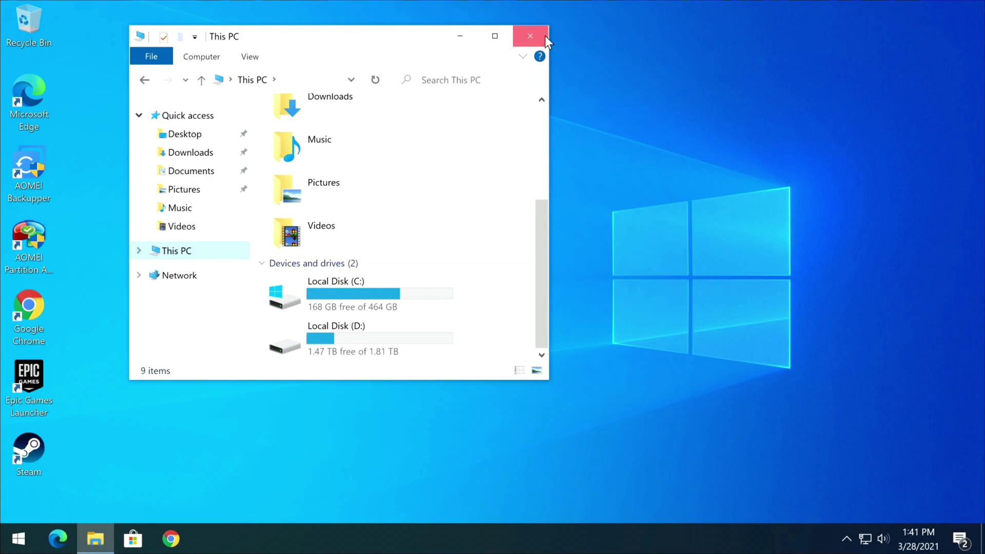
{"action": "left_click", "coordinate": [544, 36]}
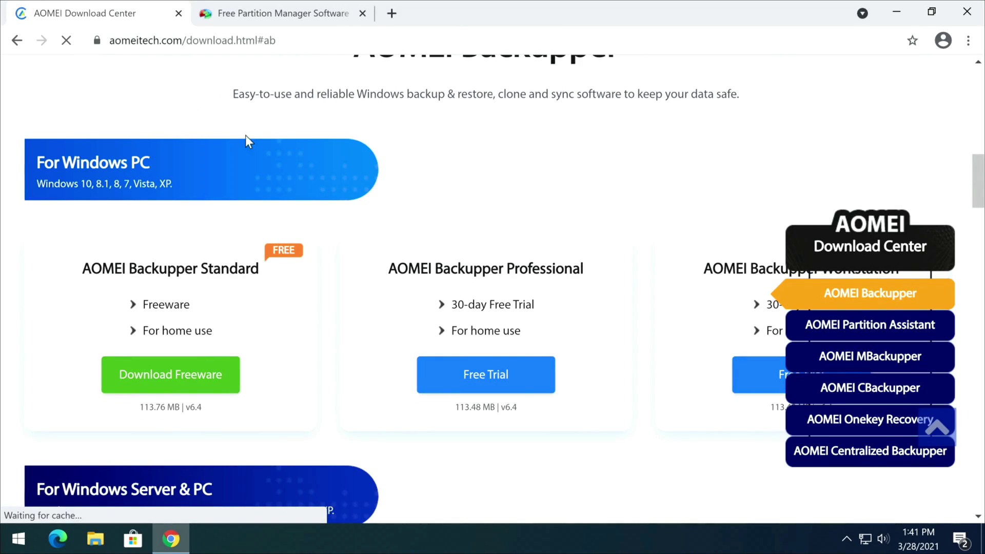
View the AOMEI Partition Assistant Standard page in Chrome, and close the browser.
{"action": "left_click", "coordinate": [280, 3]}
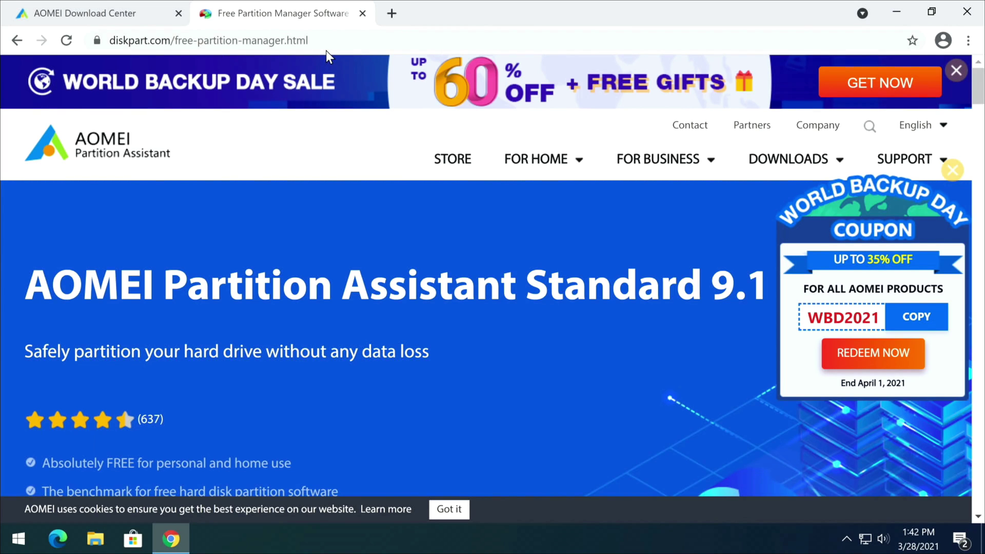
{"action": "left_click", "coordinate": [967, 11]}
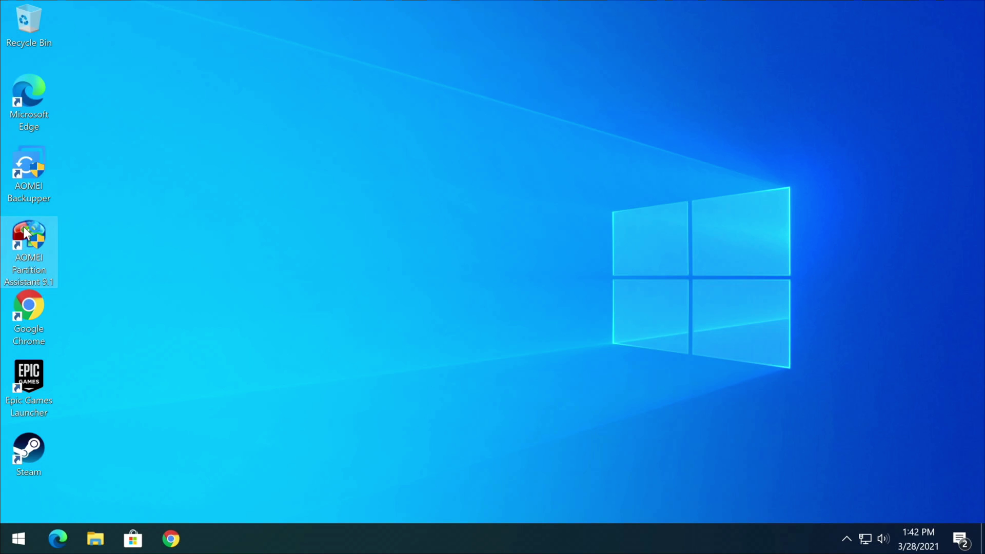
In AOMEI Partition Assistant, queue the deletion of all partitions on Disk 1, the 1.82 TB drive, without wiping its data.
{"action": "double_click", "coordinate": [25, 232]}
{"action": "scroll", "coordinate": [323, 300], "scroll_direction": "down", "scroll_amount": 1}
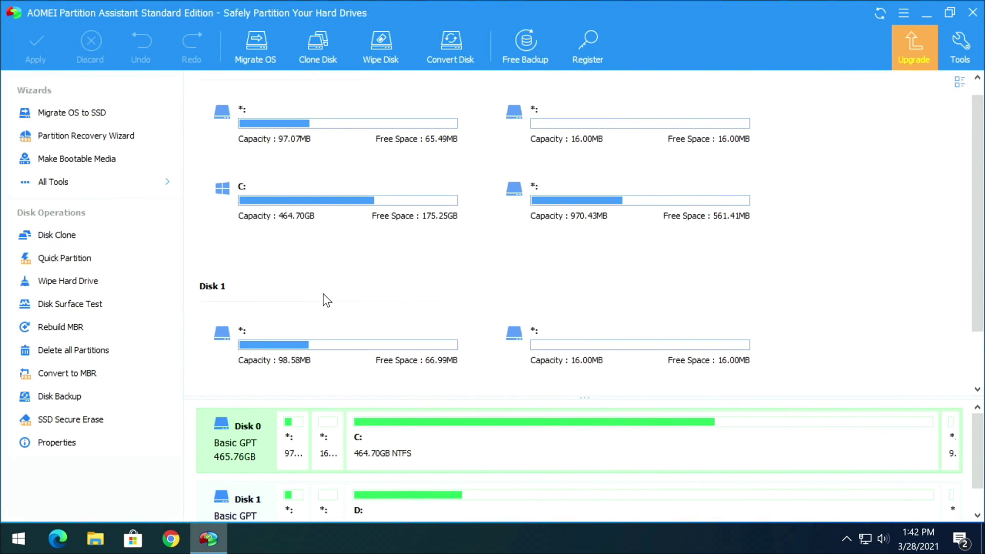
{"action": "scroll", "coordinate": [417, 441], "scroll_direction": "down", "scroll_amount": 1}
{"action": "scroll", "coordinate": [422, 451], "scroll_direction": "up", "scroll_amount": 1}
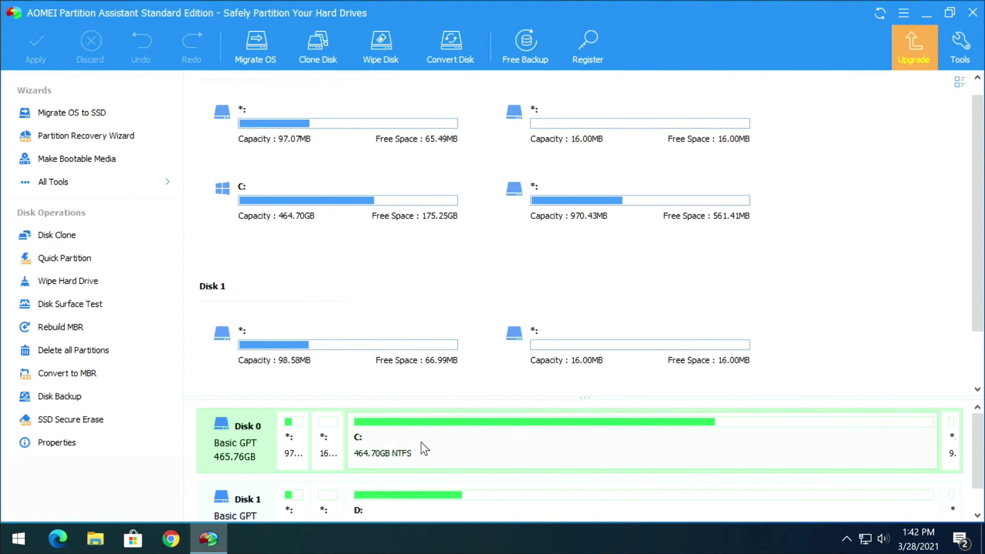
{"action": "scroll", "coordinate": [422, 449], "scroll_direction": "down", "scroll_amount": 1}
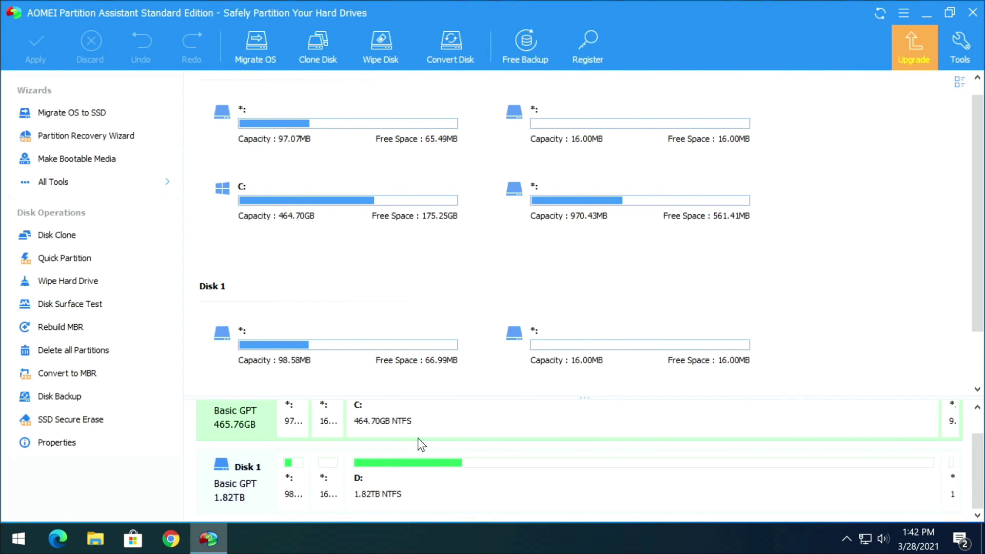
{"action": "left_click", "coordinate": [252, 488]}
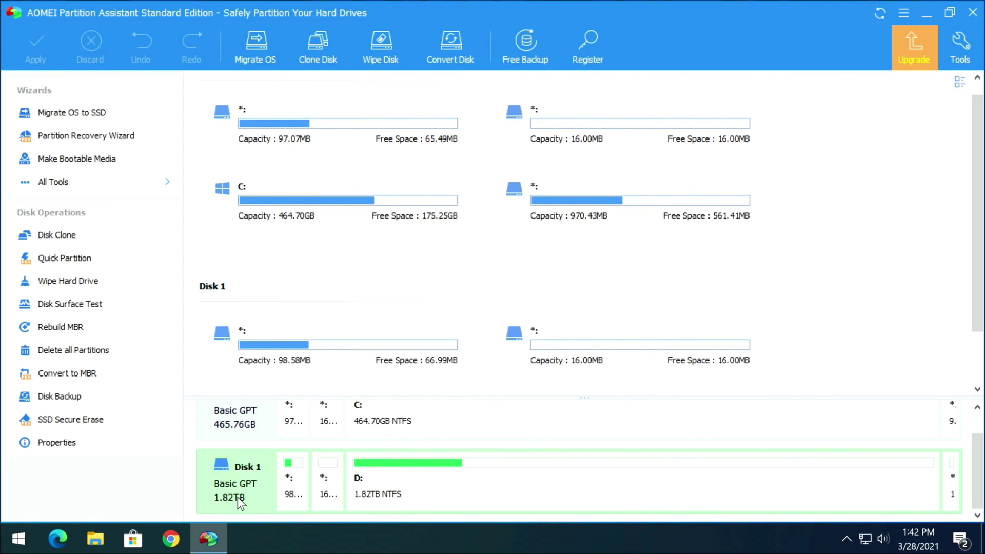
{"action": "right_click", "coordinate": [238, 497]}
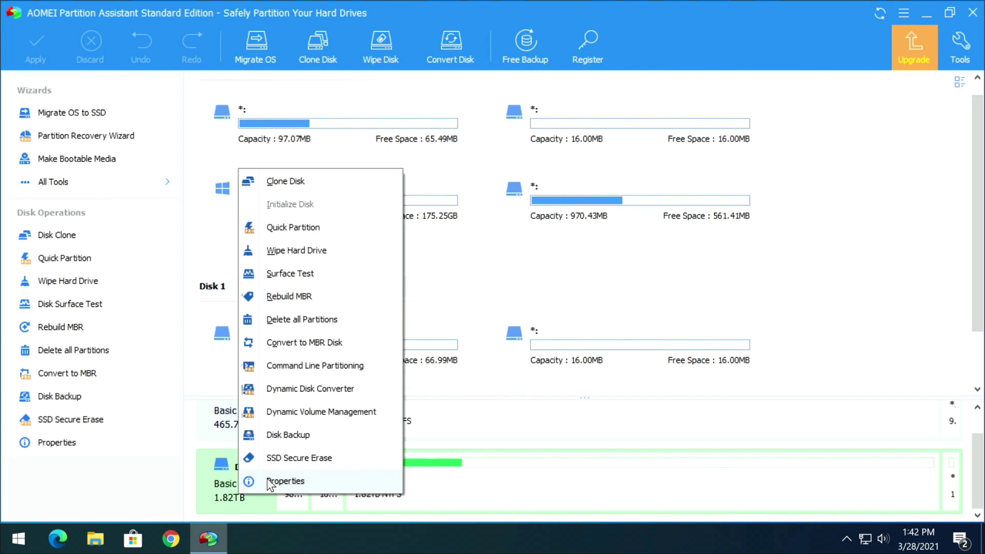
{"action": "left_click", "coordinate": [311, 317]}
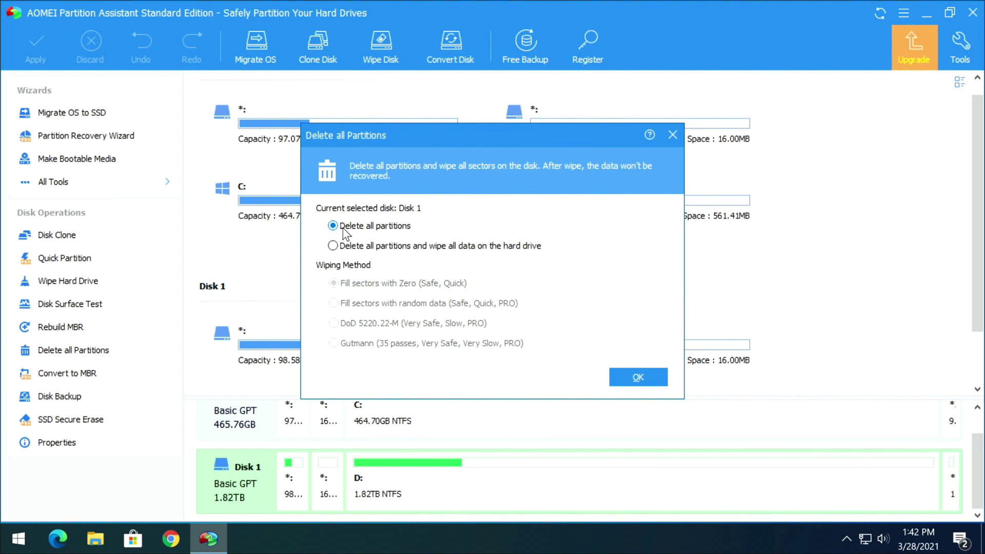
{"action": "left_click", "coordinate": [639, 378]}
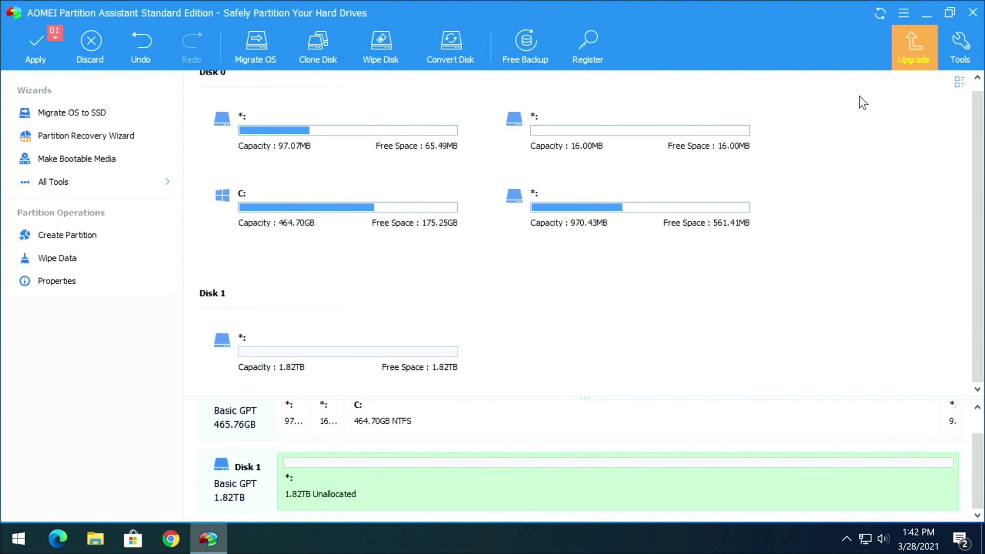
Exit AOMEI Partition Assistant, committing the pending deletion of all Disk 1 partitions and confirming its start.
{"action": "left_click", "coordinate": [972, 11]}
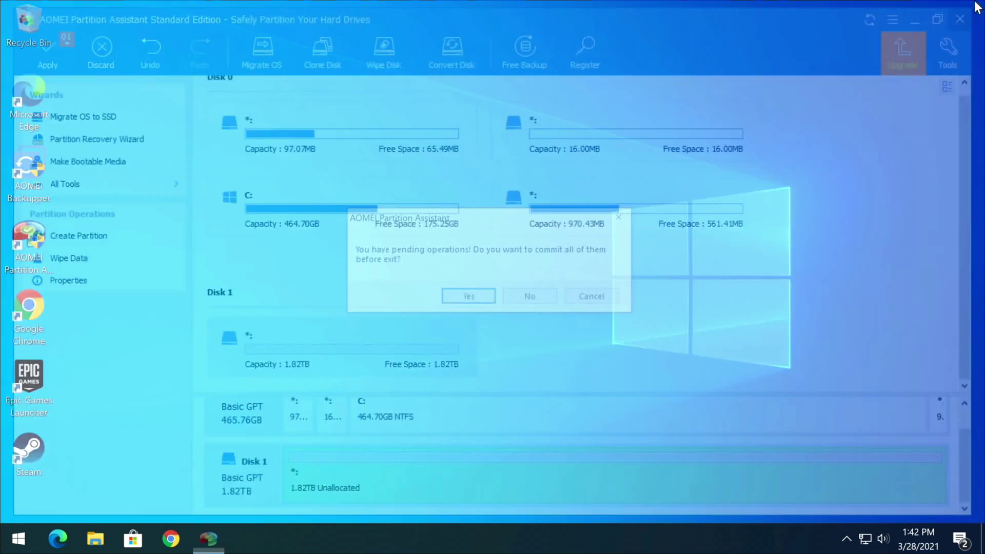
{"action": "left_click", "coordinate": [468, 299]}
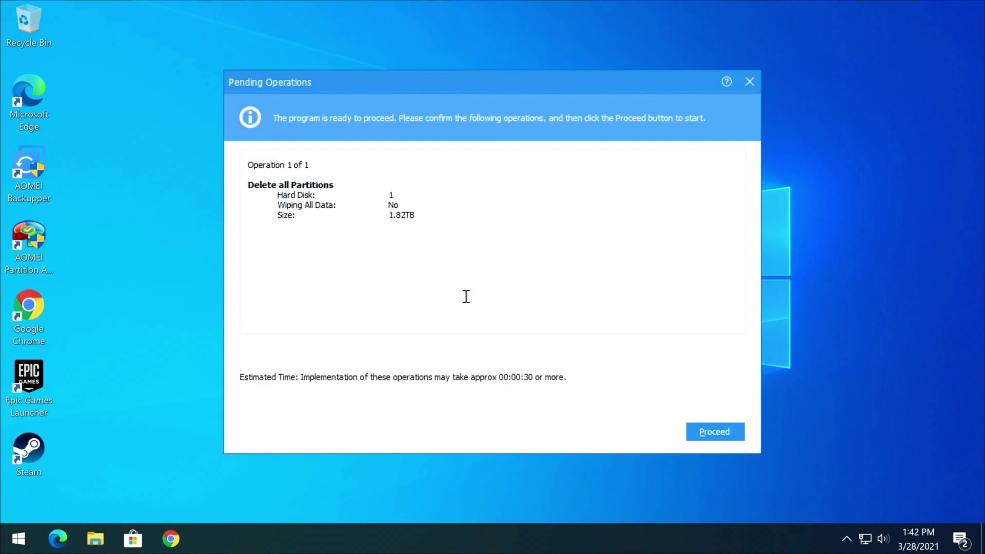
{"action": "left_click", "coordinate": [709, 429]}
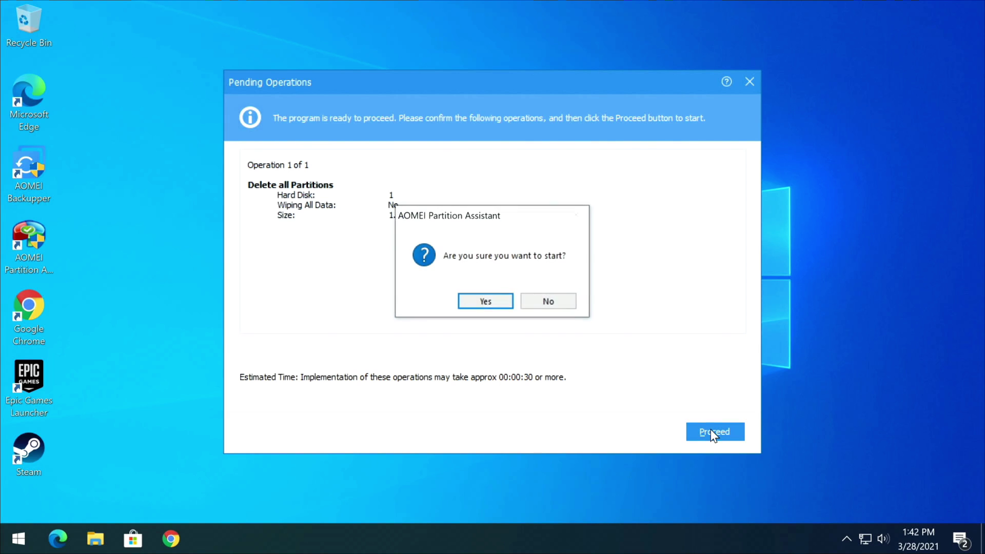
{"action": "left_click", "coordinate": [486, 301]}
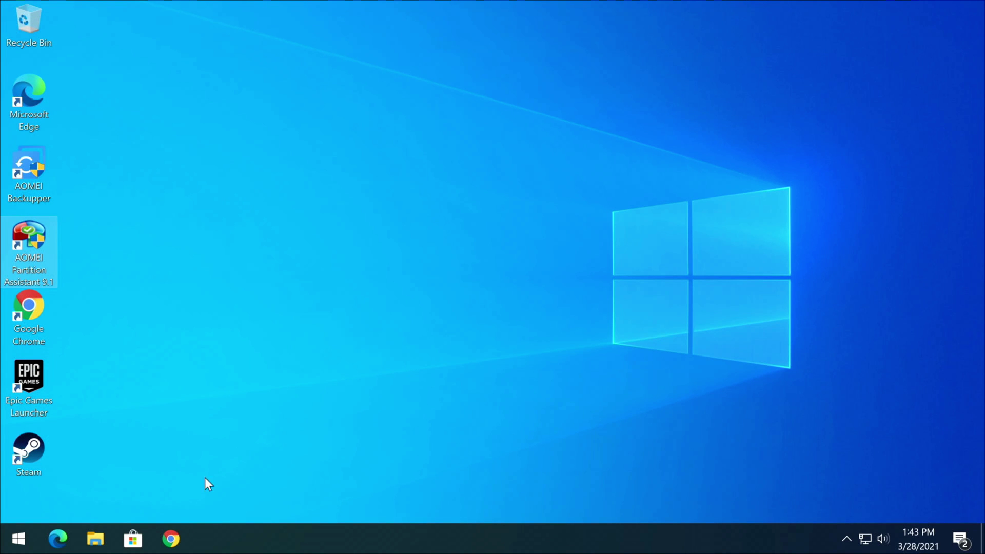
Check in This PC which drives are listed after the Disk 1 partitions were deleted, enlarging the File Explorer window.
{"action": "left_click", "coordinate": [95, 538]}
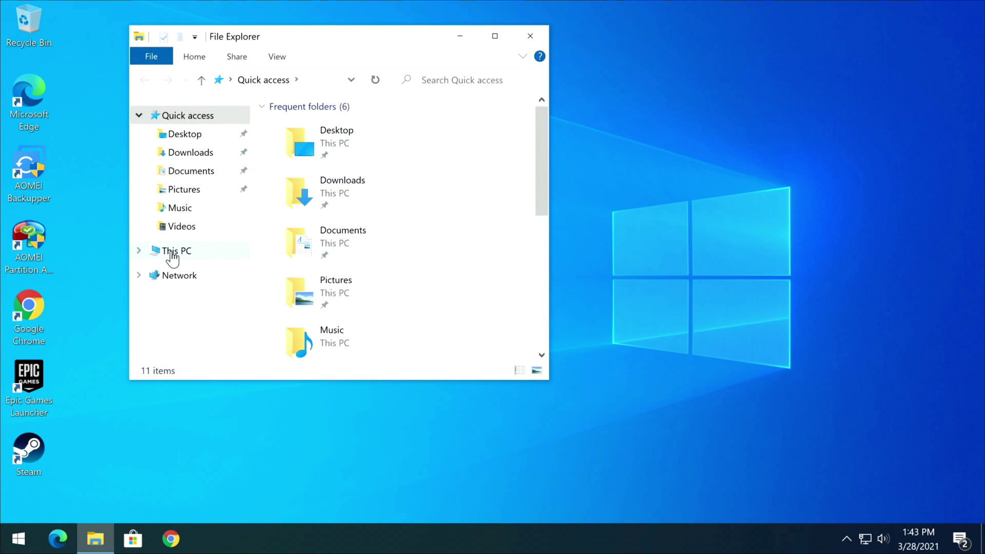
{"action": "left_click", "coordinate": [177, 254]}
{"action": "scroll", "coordinate": [390, 302], "scroll_direction": "down", "scroll_amount": 2}
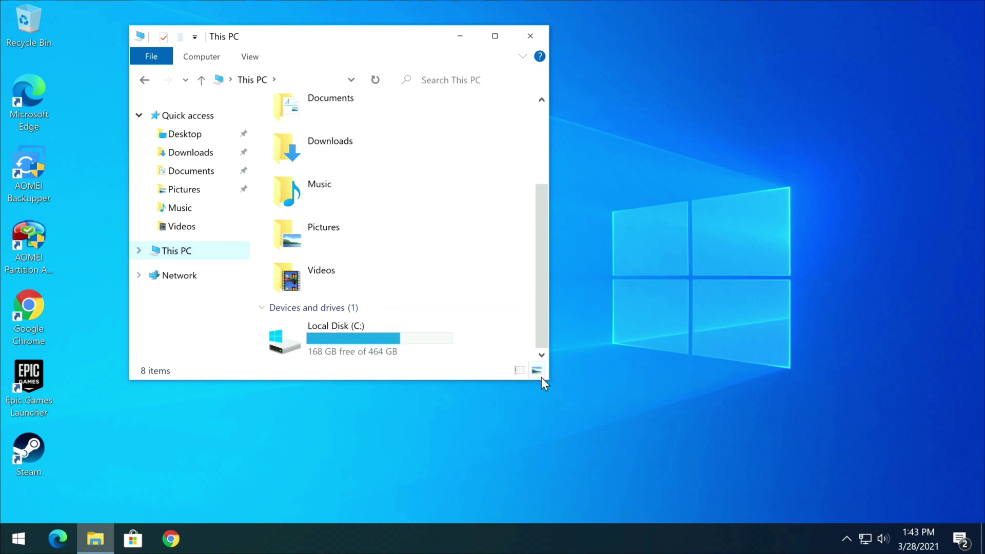
{"action": "left_click_drag", "start_coordinate": [550, 379], "coordinate": [669, 470]}
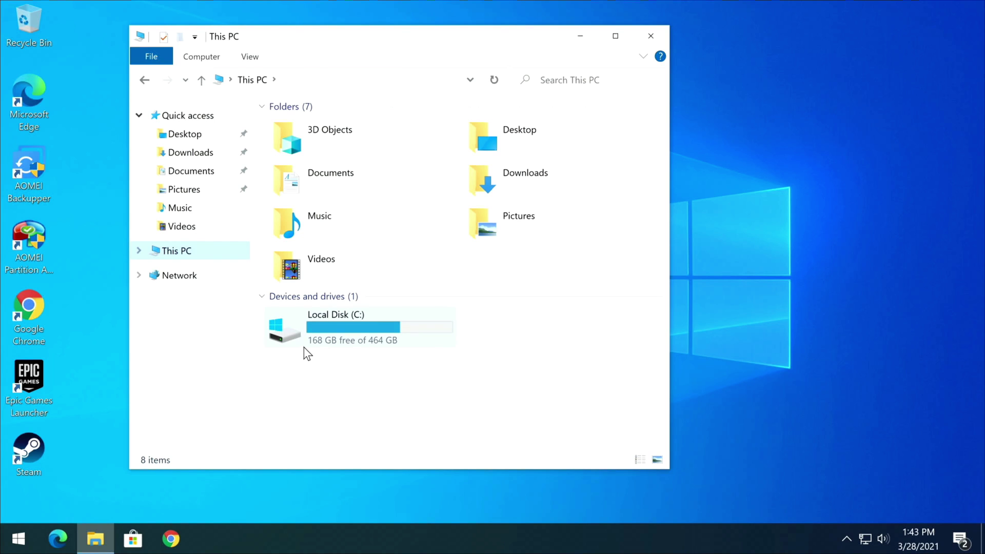
Open Disk Management and inspect the disk-level options for Disk 1, leaving the disk itself as it is.
{"action": "key", "text": "super+x"}
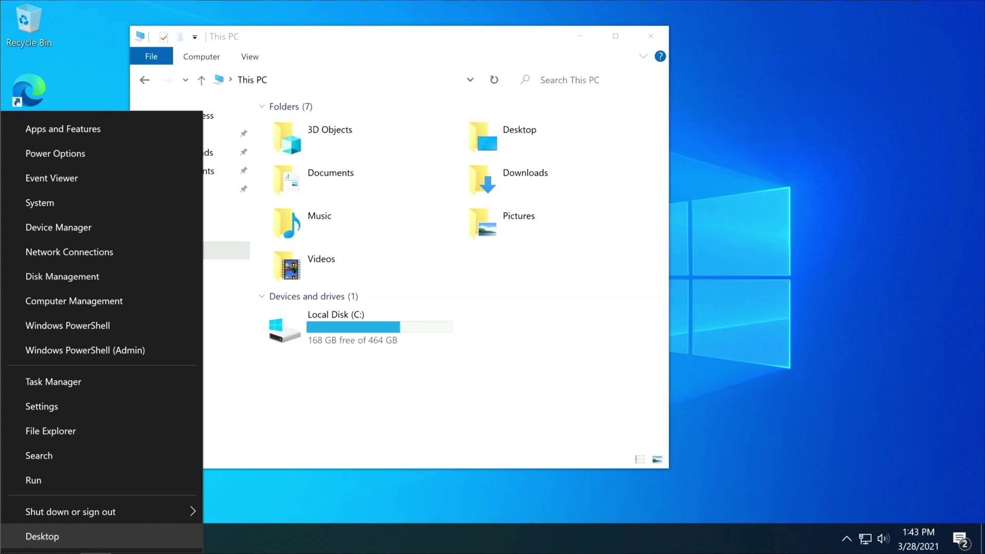
{"action": "left_click", "coordinate": [85, 276]}
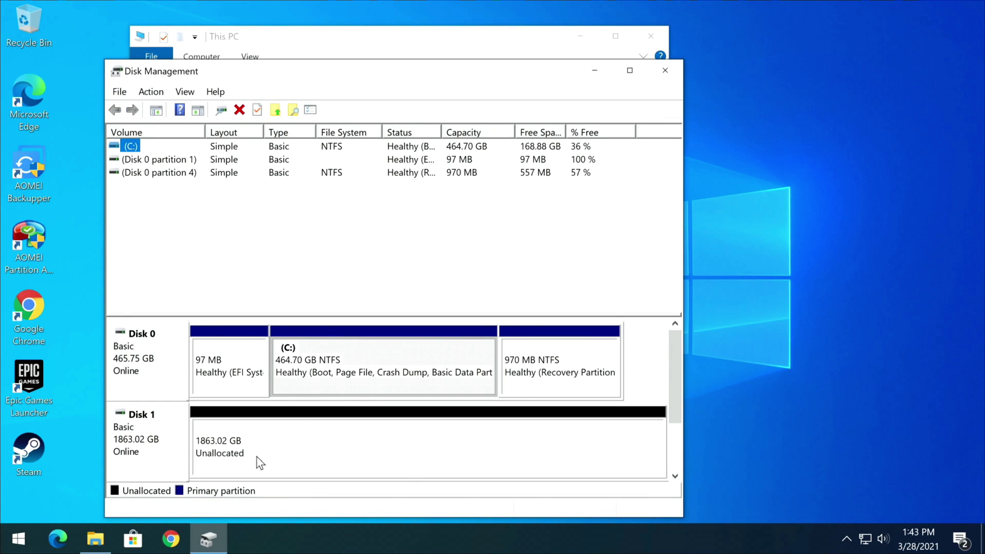
{"action": "right_click", "coordinate": [131, 445]}
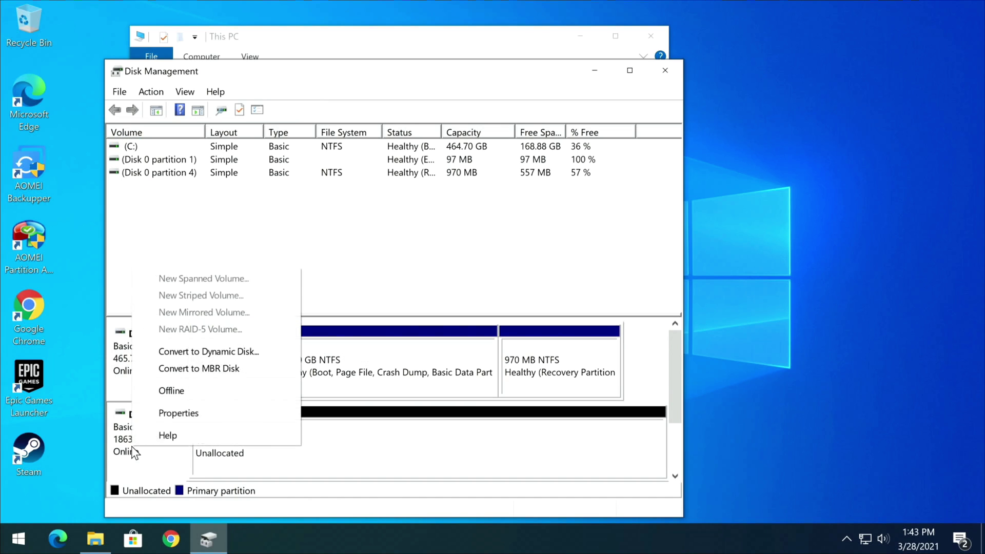
{"action": "left_click", "coordinate": [402, 444]}
Create a simple volume on Disk 1's unallocated space, quick-formatted as NTFS and labelled New Volume, and close the new drive window and Disk Management.
{"action": "right_click", "coordinate": [402, 444]}
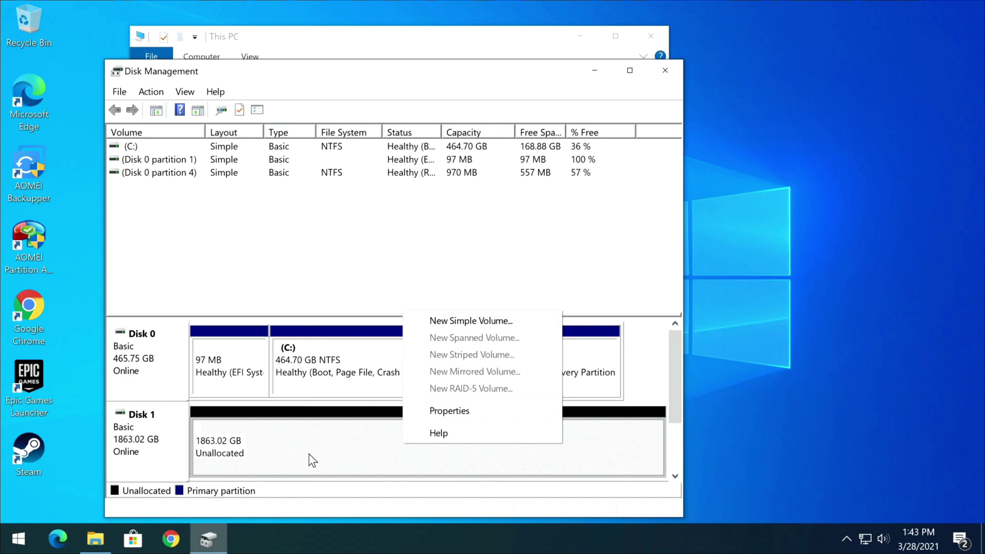
{"action": "left_click", "coordinate": [474, 321]}
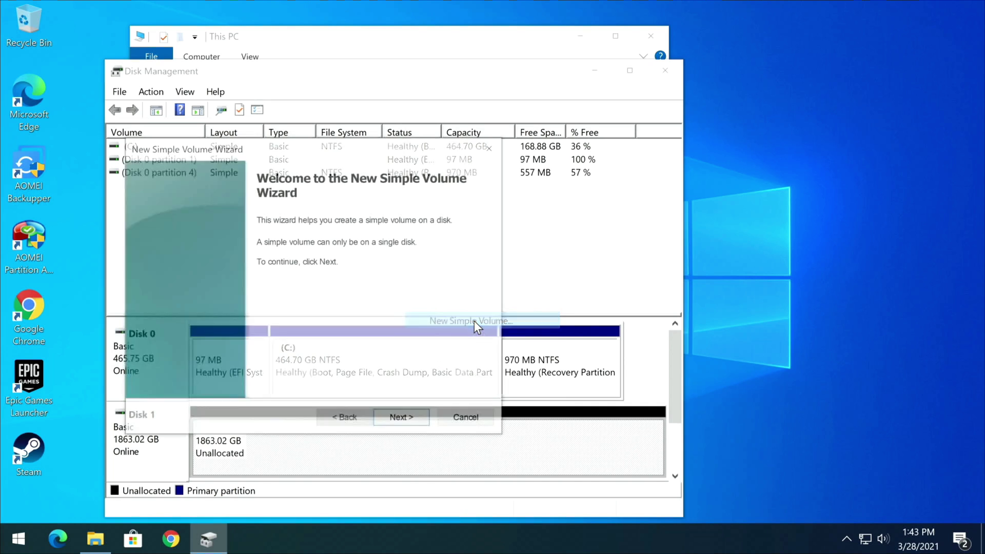
{"action": "left_click", "coordinate": [405, 421]}
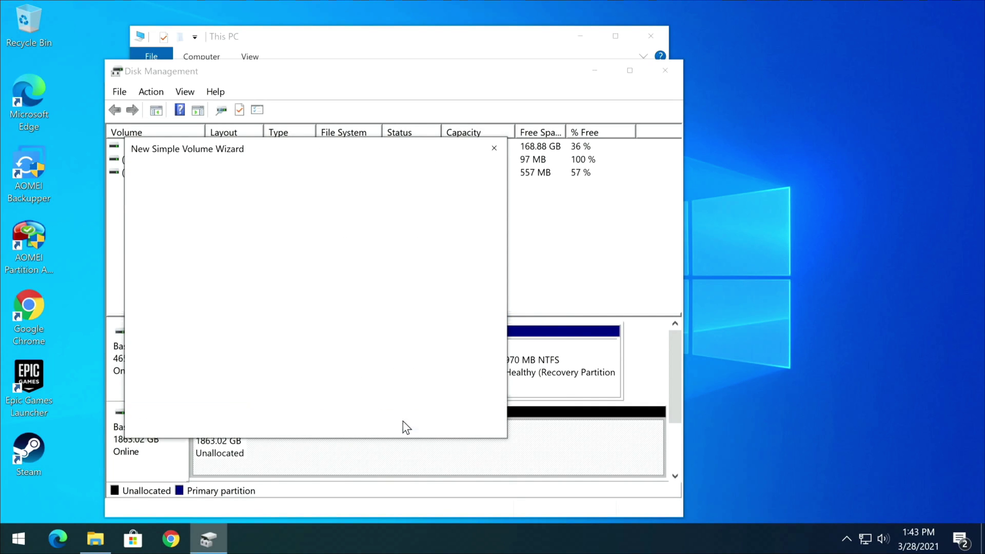
{"action": "left_click", "coordinate": [405, 421]}
{"action": "left_click", "coordinate": [405, 421]}
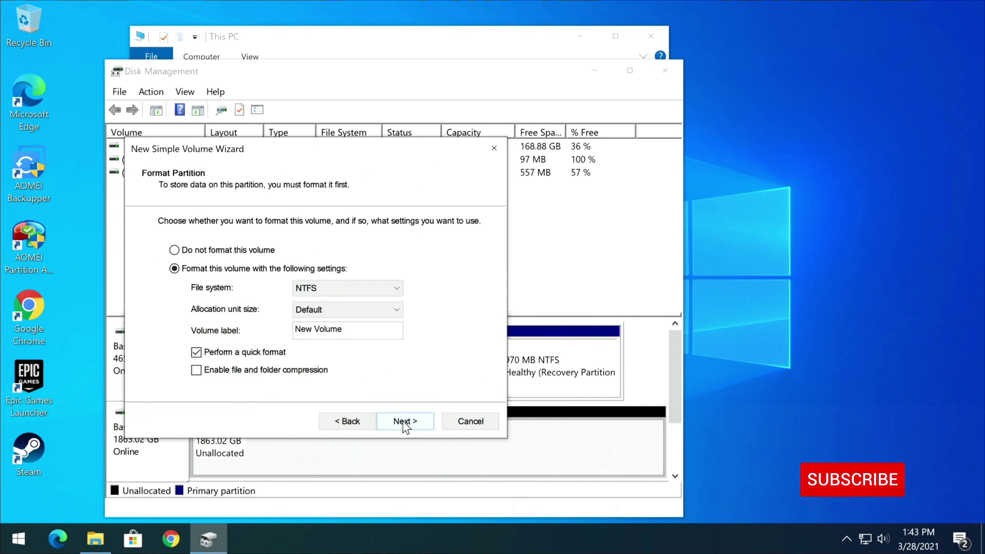
{"action": "left_click", "coordinate": [406, 421]}
{"action": "left_click", "coordinate": [405, 421]}
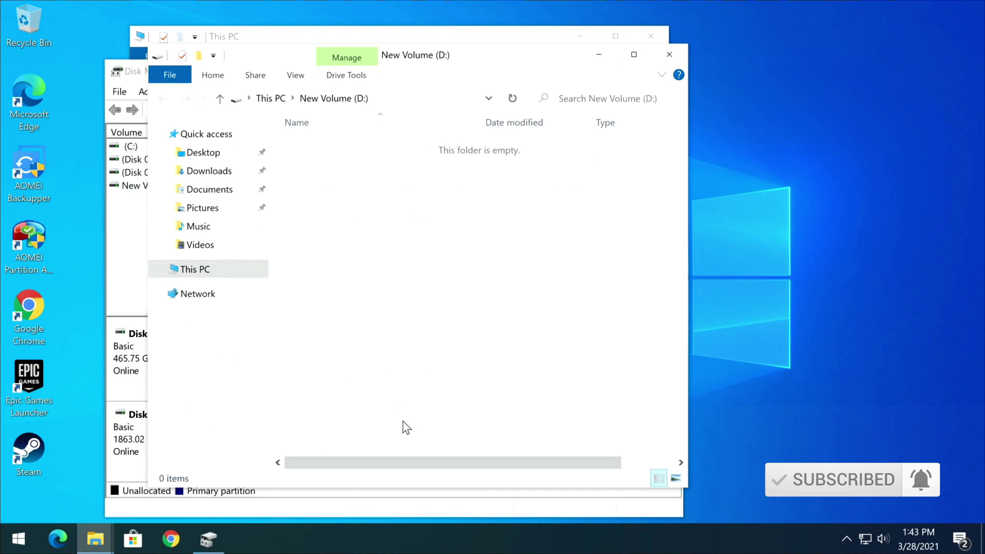
{"action": "left_click", "coordinate": [668, 55]}
{"action": "left_click", "coordinate": [665, 71]}
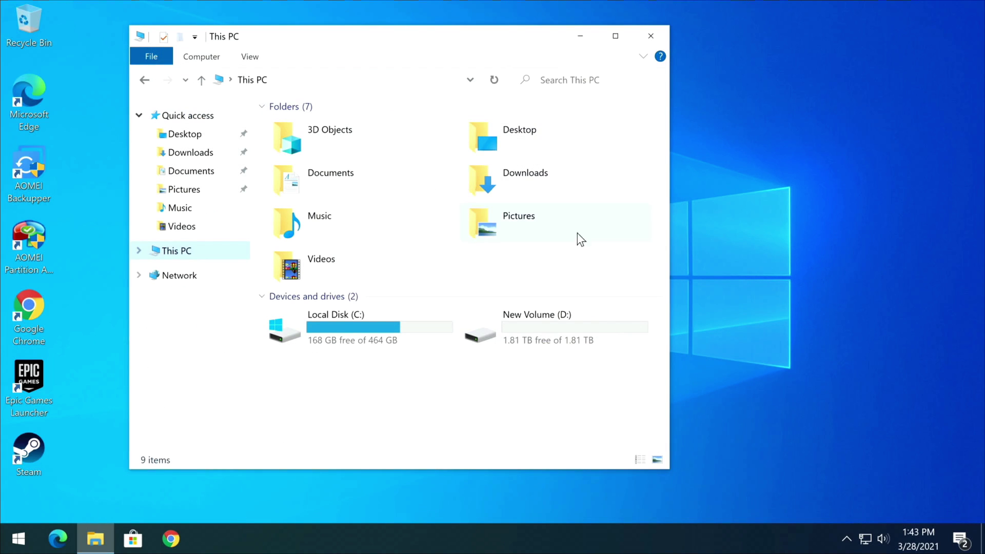
Look inside New Volume (D:) from This PC, return to the drive list and close File Explorer.
{"action": "left_click", "coordinate": [510, 336]}
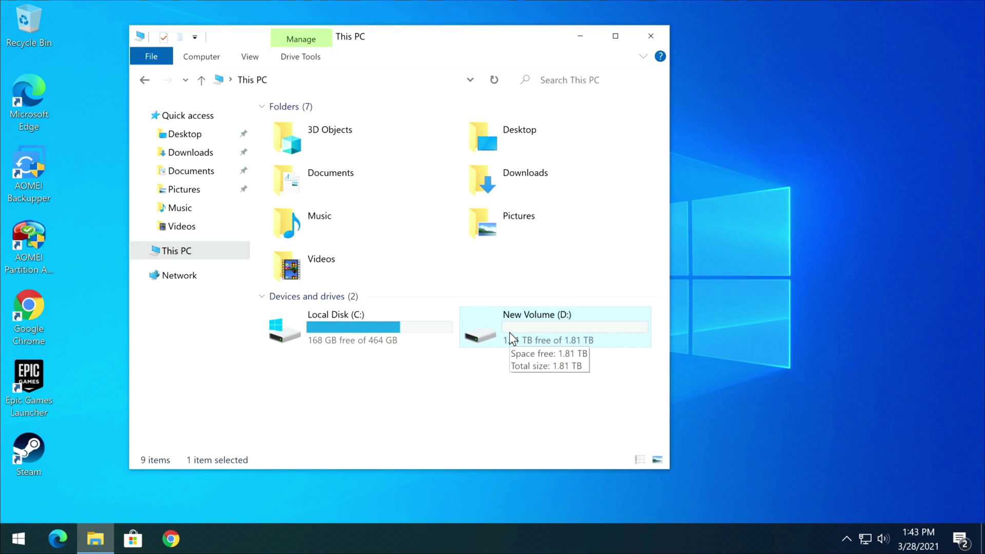
{"action": "double_click", "coordinate": [509, 332]}
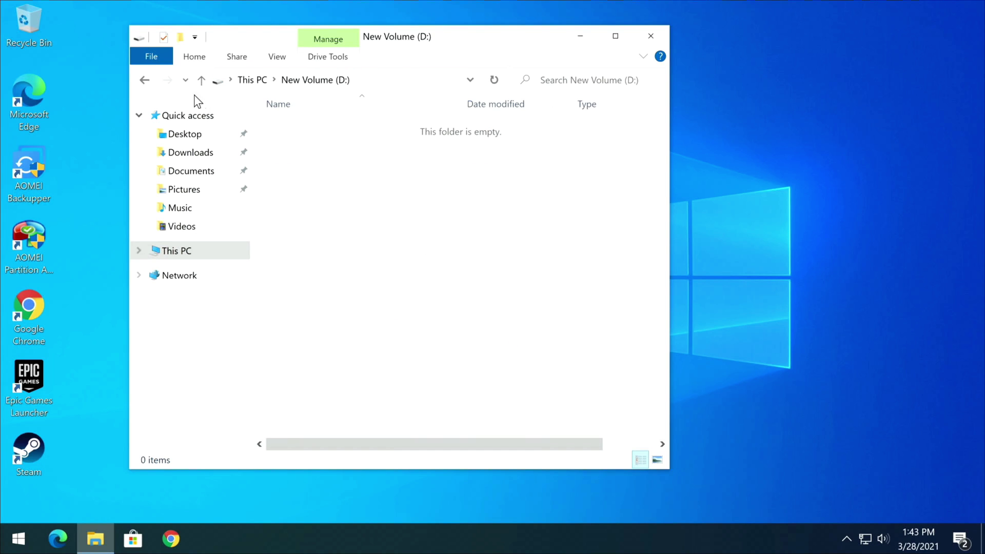
{"action": "left_click", "coordinate": [147, 80]}
{"action": "left_click", "coordinate": [656, 38]}
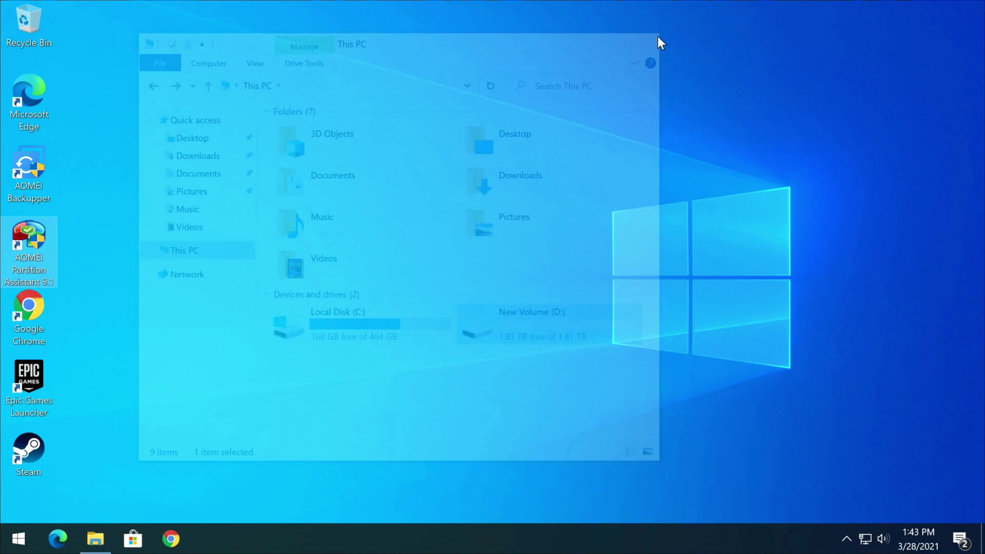
Start a Disk Clone in AOMEI Backupper with Disk0, the 465.76 GB system disk, as the source.
{"action": "double_click", "coordinate": [23, 164]}
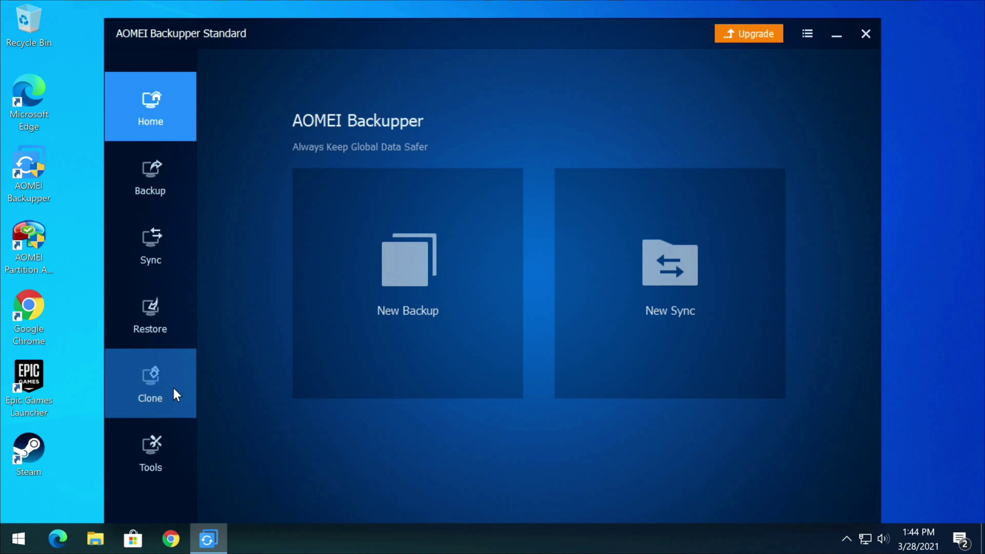
{"action": "left_click", "coordinate": [172, 387]}
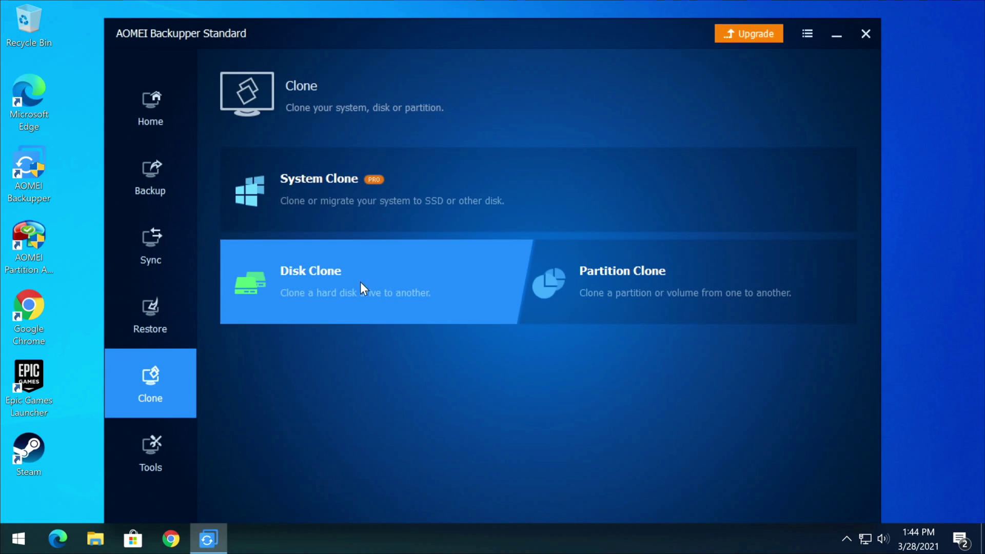
{"action": "left_click", "coordinate": [327, 294]}
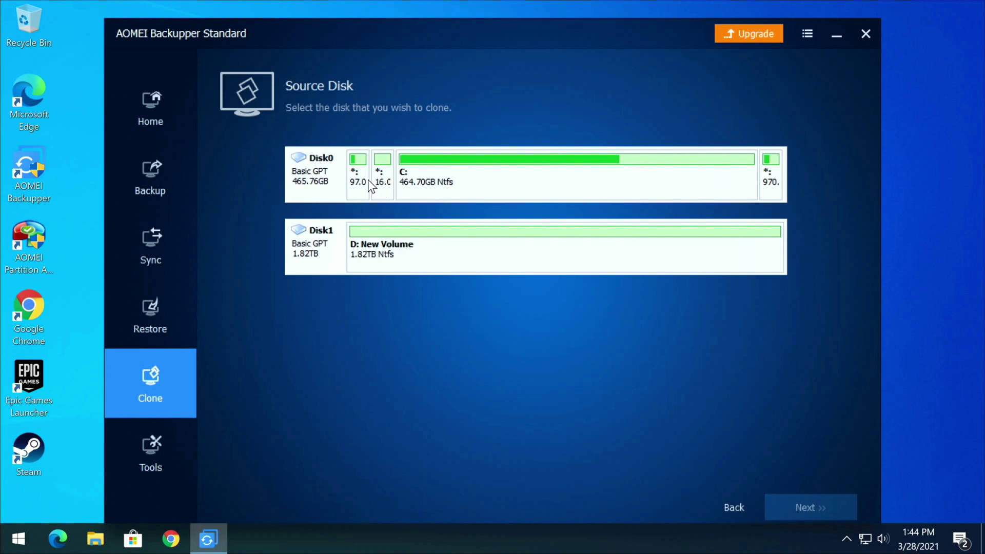
{"action": "left_click", "coordinate": [310, 179]}
{"action": "left_click", "coordinate": [809, 510]}
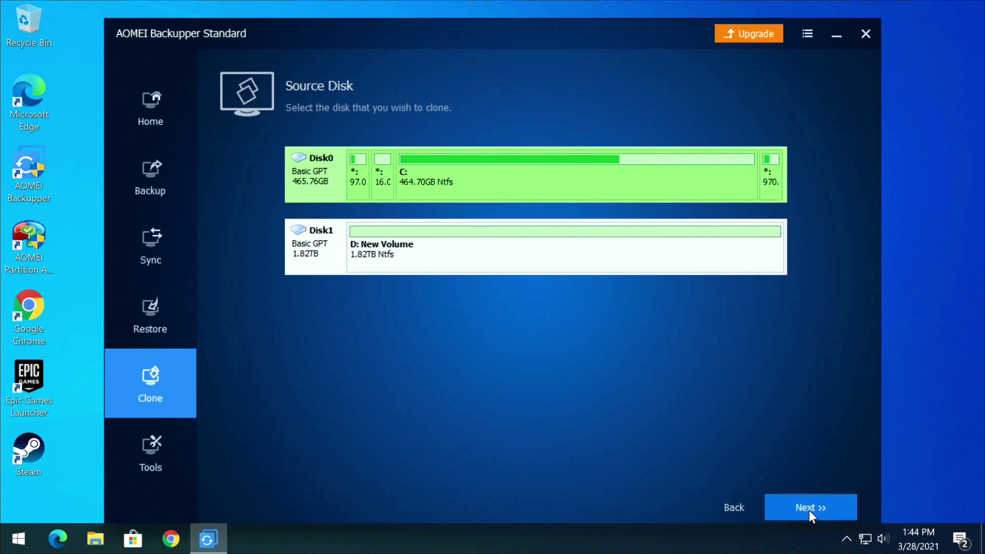
Select Disk1, the 1.82 TB drive, as the clone destination, accept overwriting its partitions, and start the clone.
{"action": "left_click", "coordinate": [307, 261]}
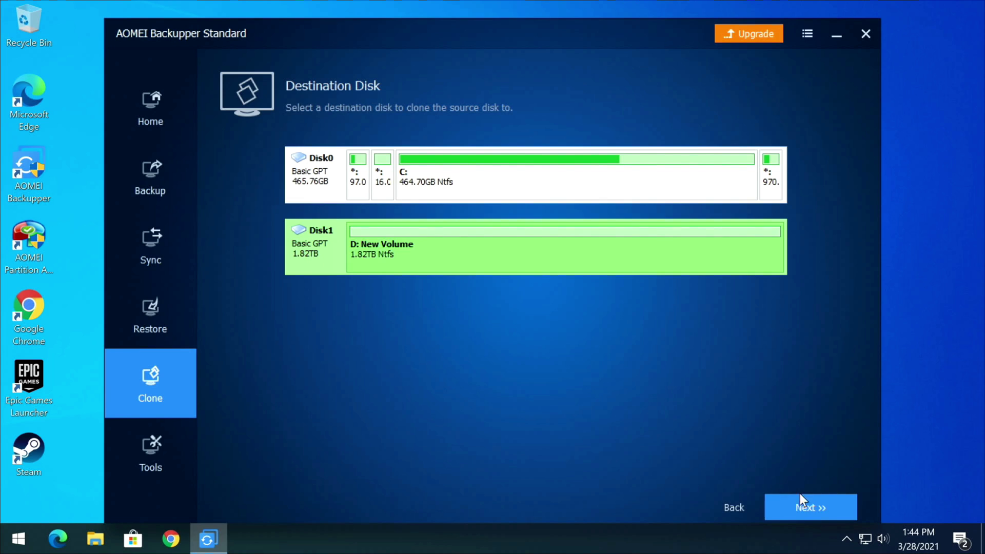
{"action": "left_click", "coordinate": [801, 508]}
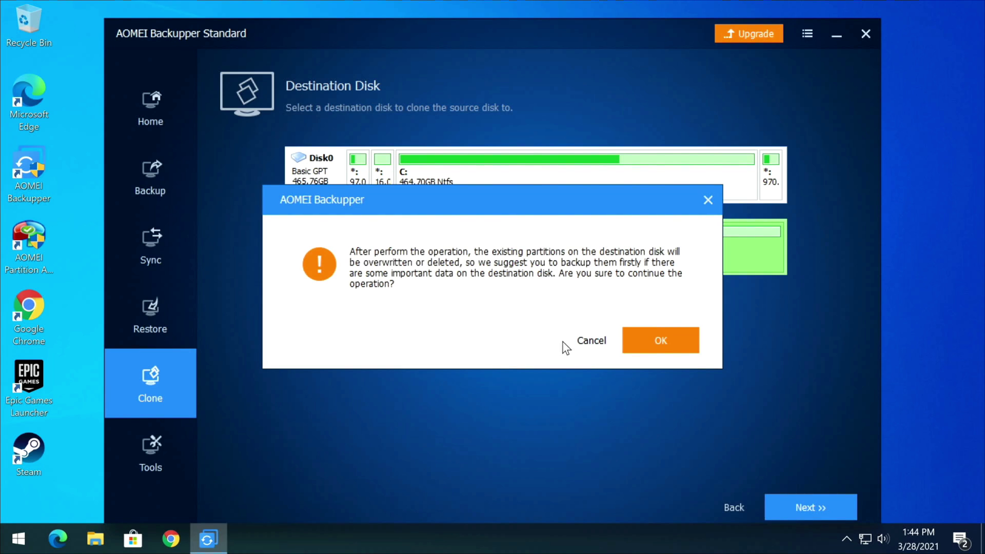
{"action": "left_click", "coordinate": [666, 347]}
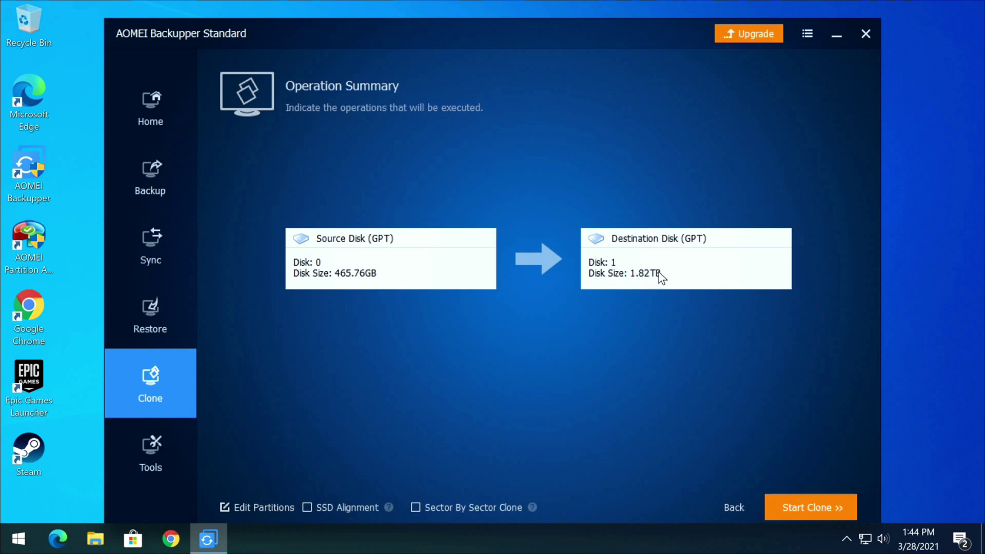
{"action": "left_click", "coordinate": [811, 502]}
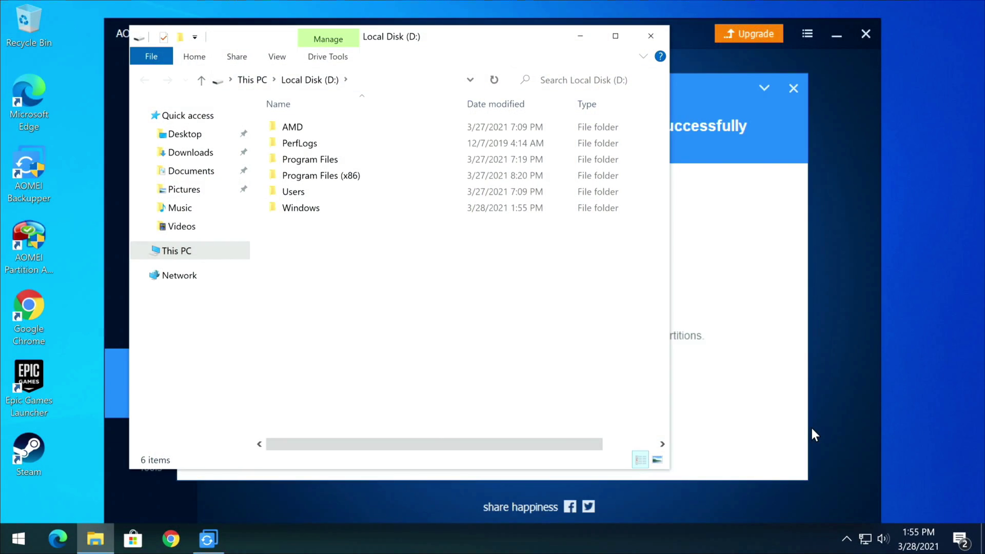
Compare the used space of local disks C and D in This PC, and close File Explorer.
{"action": "left_click", "coordinate": [182, 227]}
{"action": "left_click", "coordinate": [176, 251]}
{"action": "left_click", "coordinate": [558, 314]}
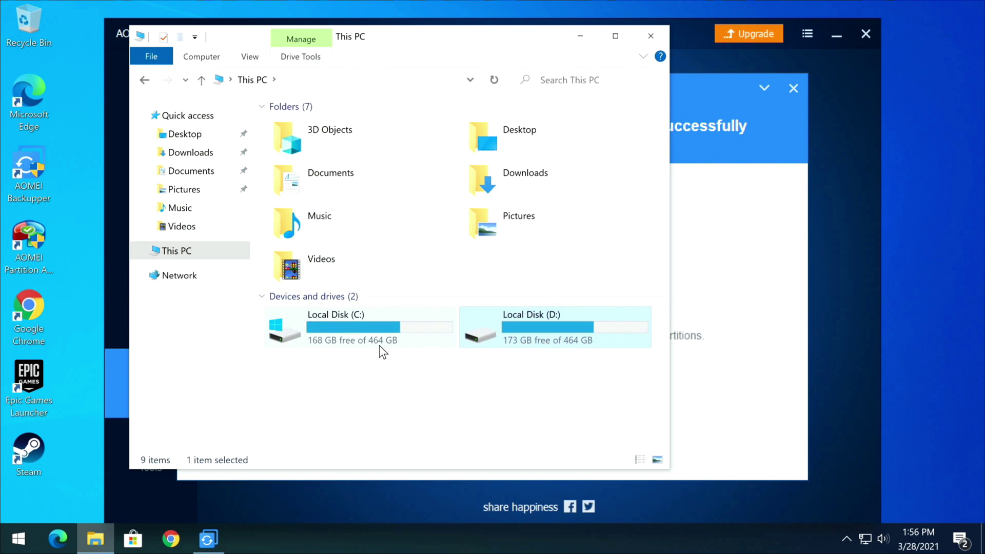
{"action": "left_click", "coordinate": [652, 35]}
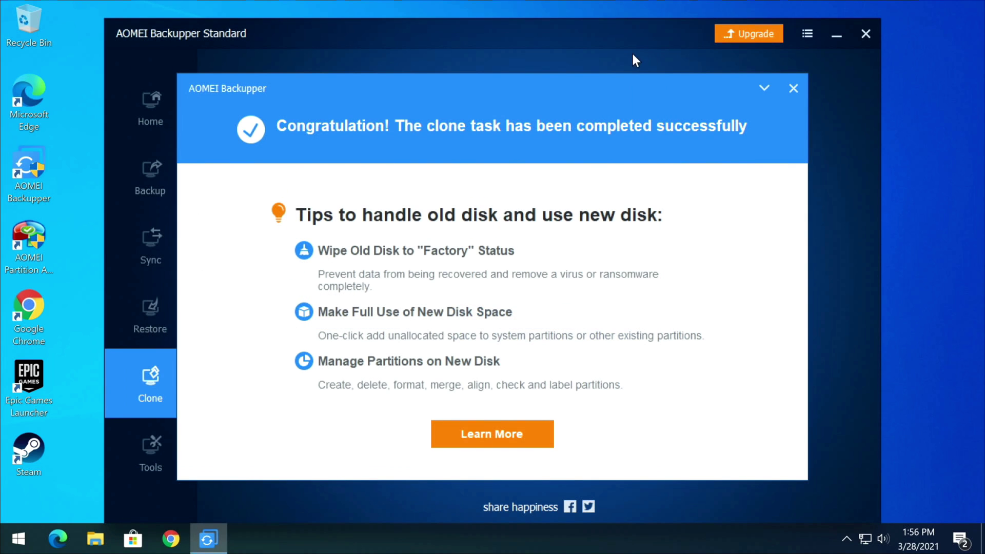
Dismiss the clone completion tips, finish the clone task and close AOMEI Backupper.
{"action": "left_click", "coordinate": [799, 90]}
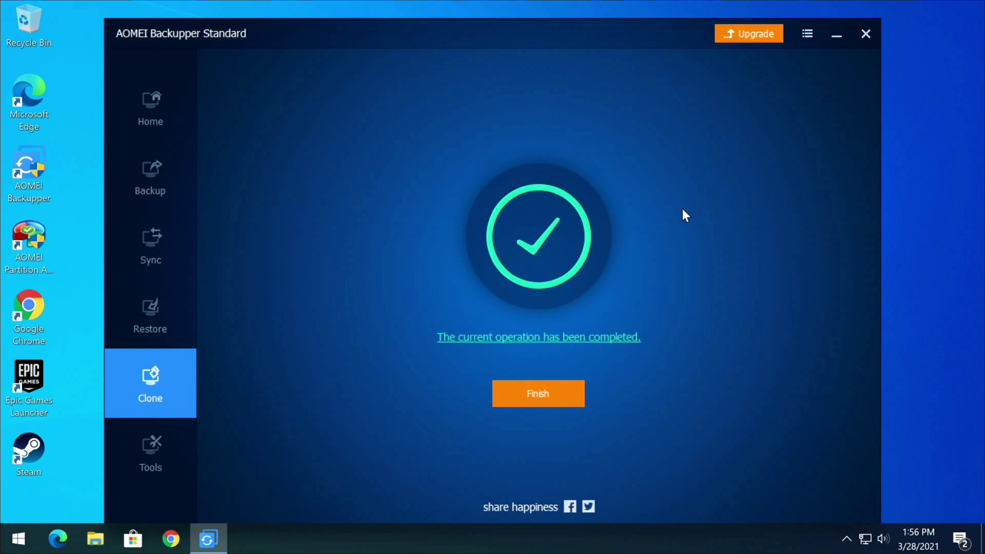
{"action": "left_click", "coordinate": [549, 398]}
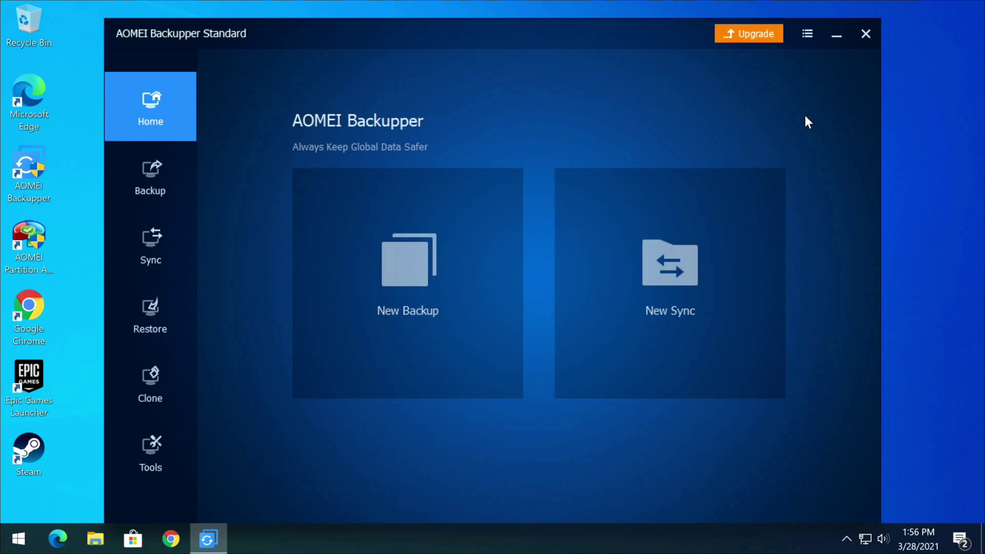
{"action": "left_click", "coordinate": [865, 34]}
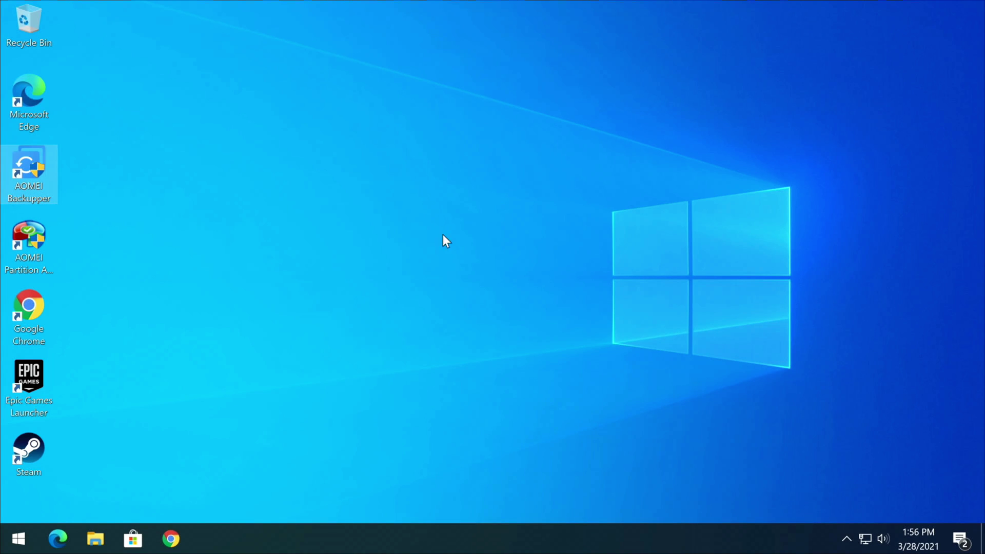
Open Disk Management, enlarge its window, and compare the partitions of Disk 0 with the cloned ones on Disk 1.
{"action": "right_click", "coordinate": [11, 546]}
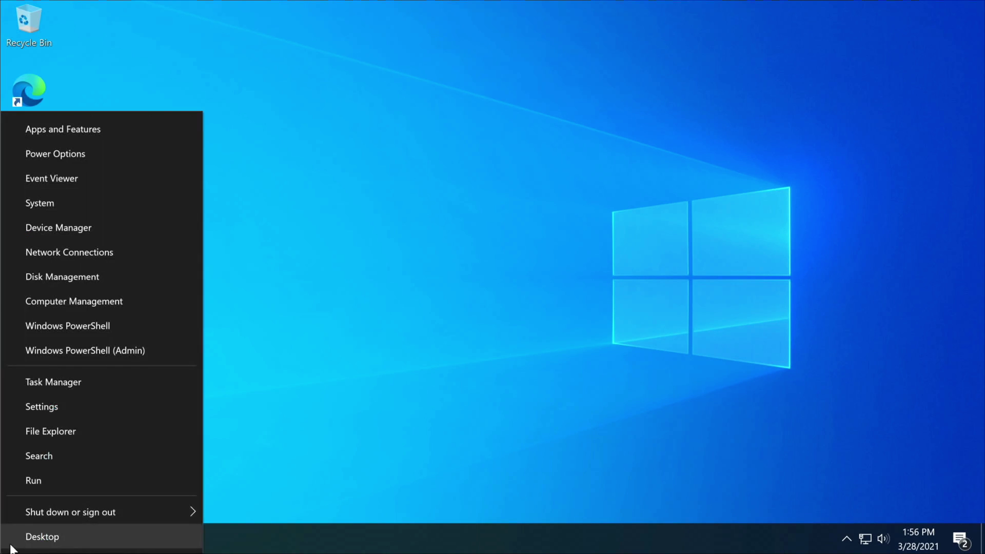
{"action": "left_click", "coordinate": [60, 277]}
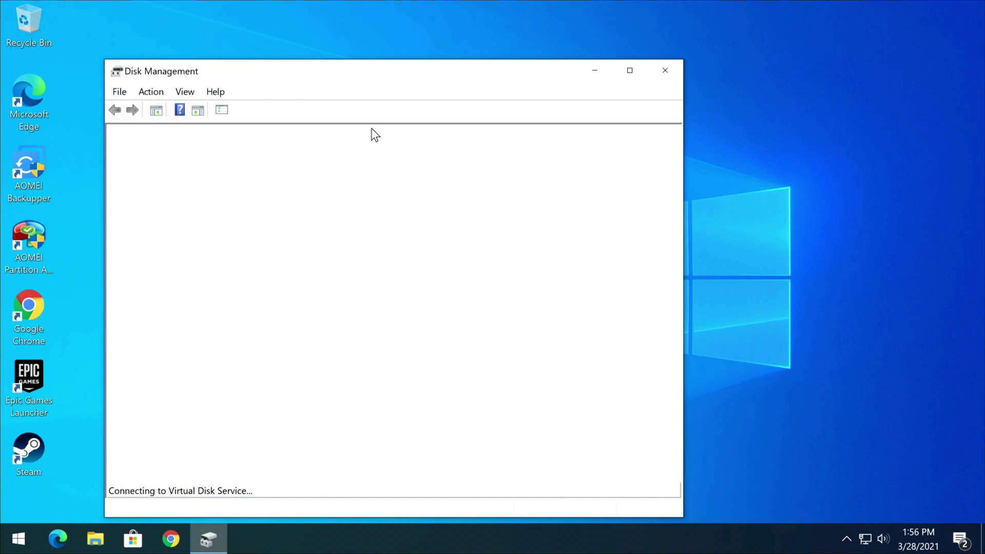
{"action": "left_click_drag", "start_coordinate": [396, 68], "coordinate": [471, 21]}
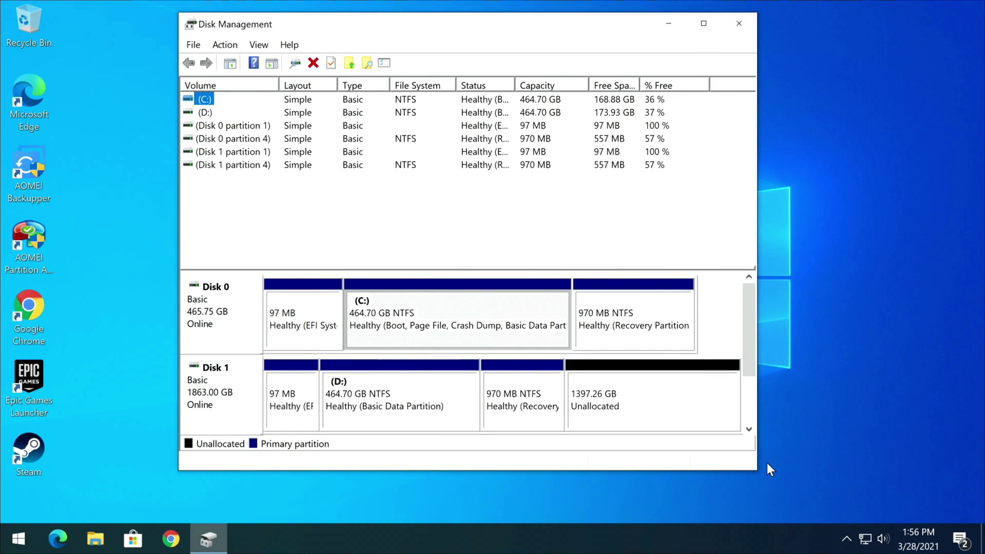
{"action": "left_click_drag", "start_coordinate": [755, 470], "coordinate": [787, 514]}
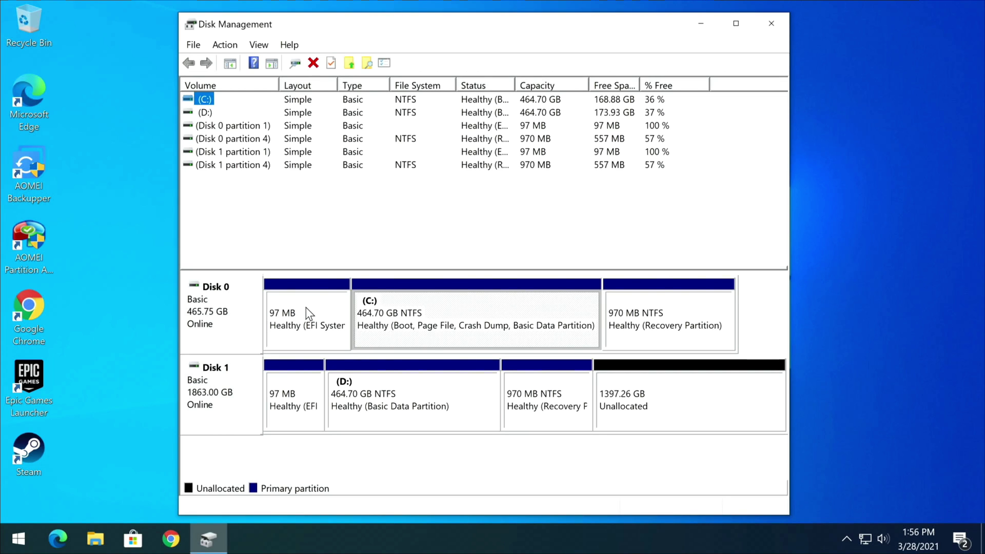
{"action": "left_click", "coordinate": [445, 300]}
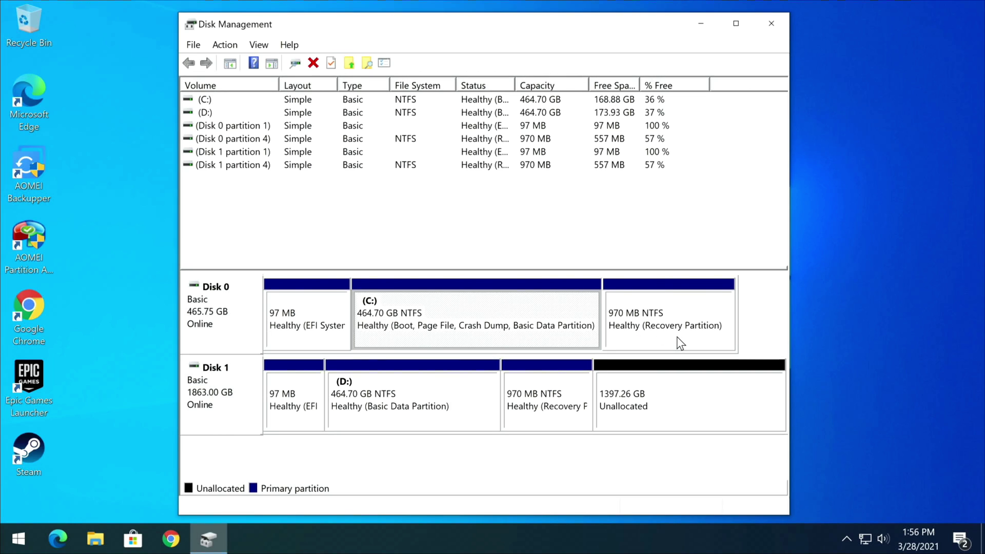
{"action": "left_click", "coordinate": [286, 394]}
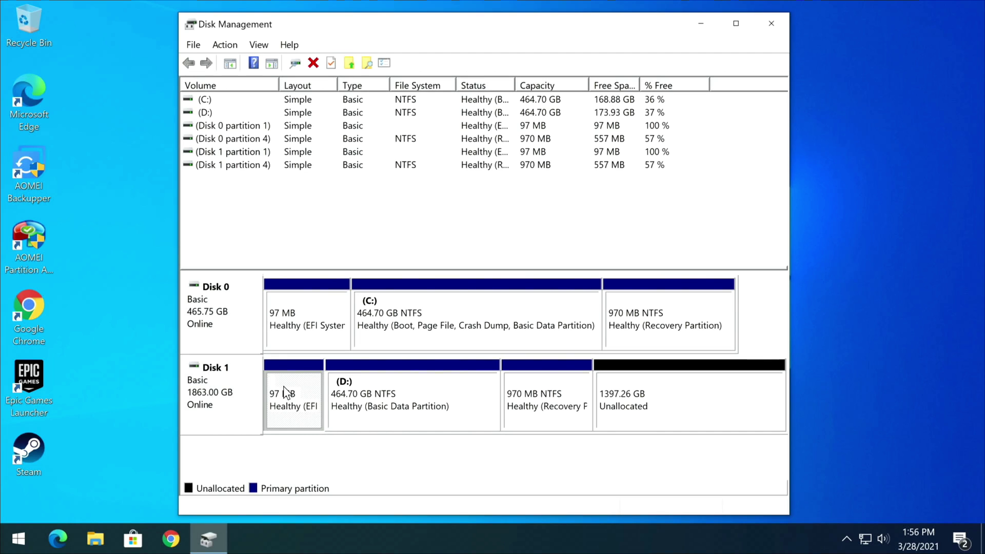
{"action": "left_click", "coordinate": [410, 392]}
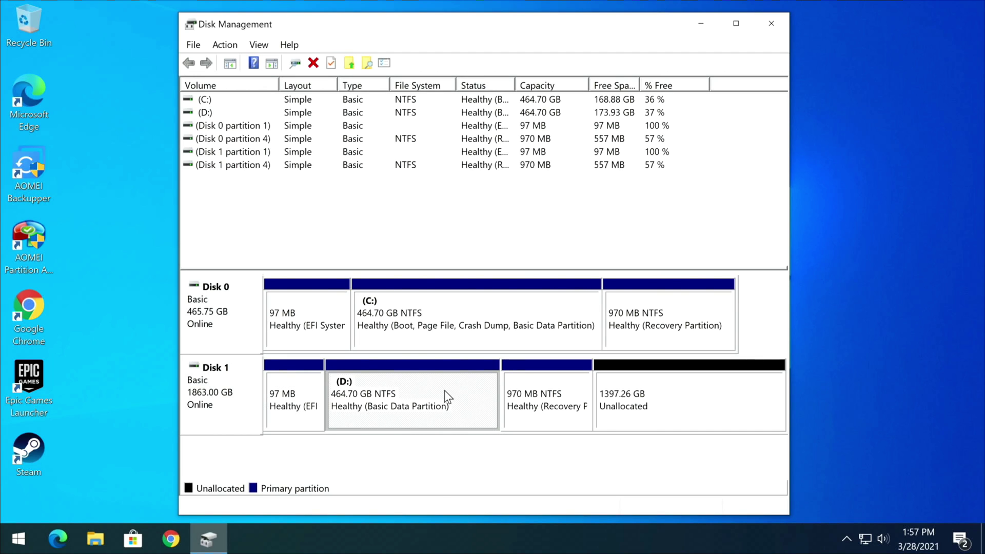
Inspect the recovery partition and the unallocated space on Disk 1, and close Disk Management.
{"action": "left_click", "coordinate": [559, 407]}
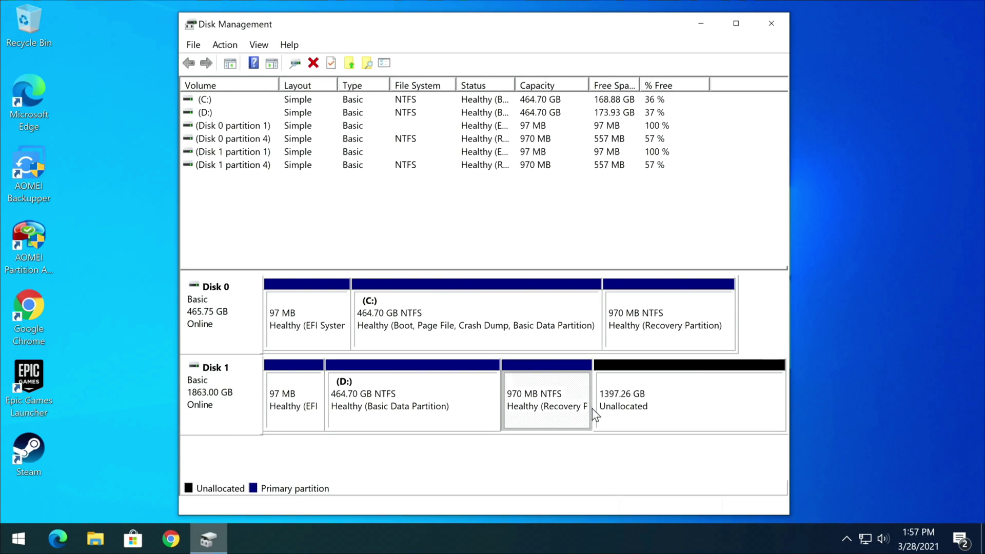
{"action": "right_click", "coordinate": [661, 402]}
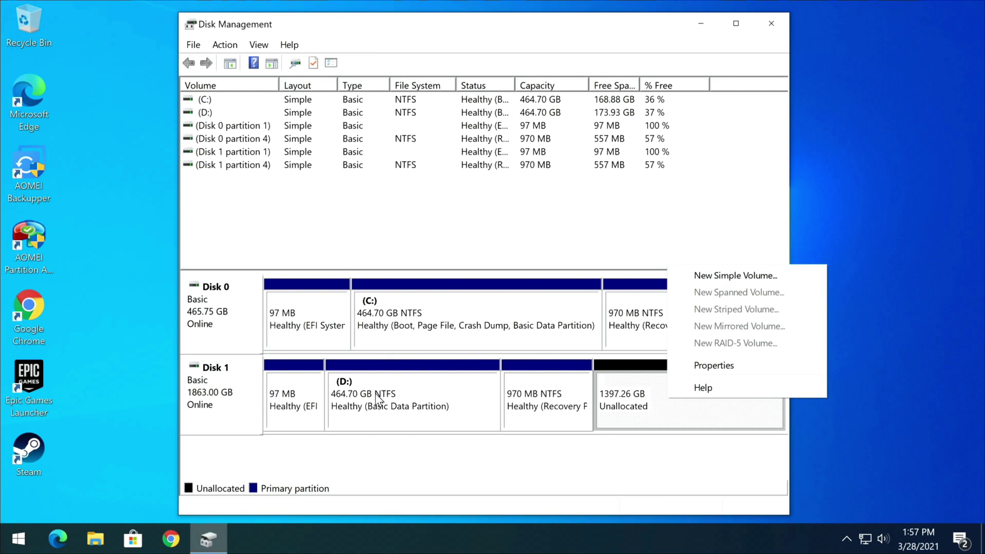
{"action": "left_click", "coordinate": [761, 24]}
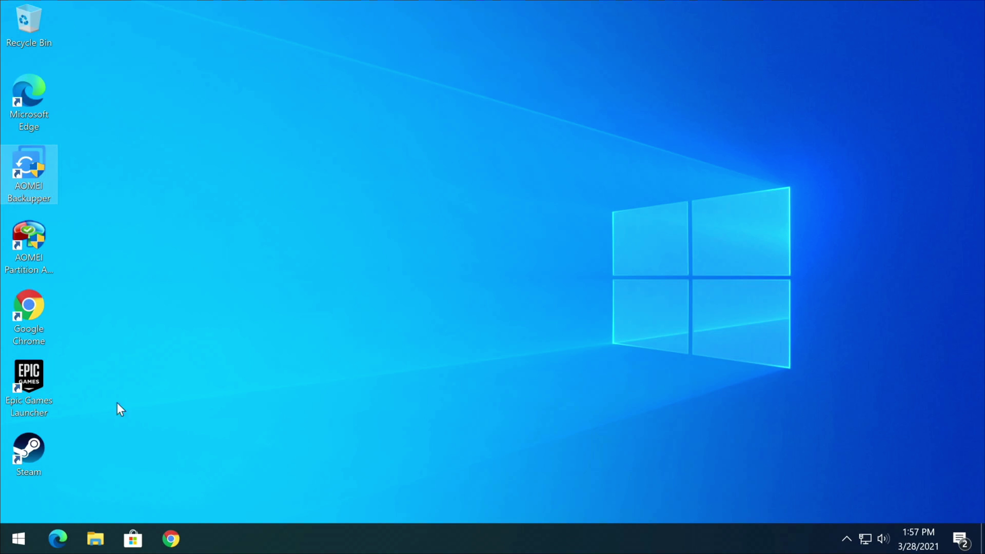
Restart the computer and enter the UEFI BIOS setup in Advanced Mode.
{"action": "right_click", "coordinate": [18, 539]}
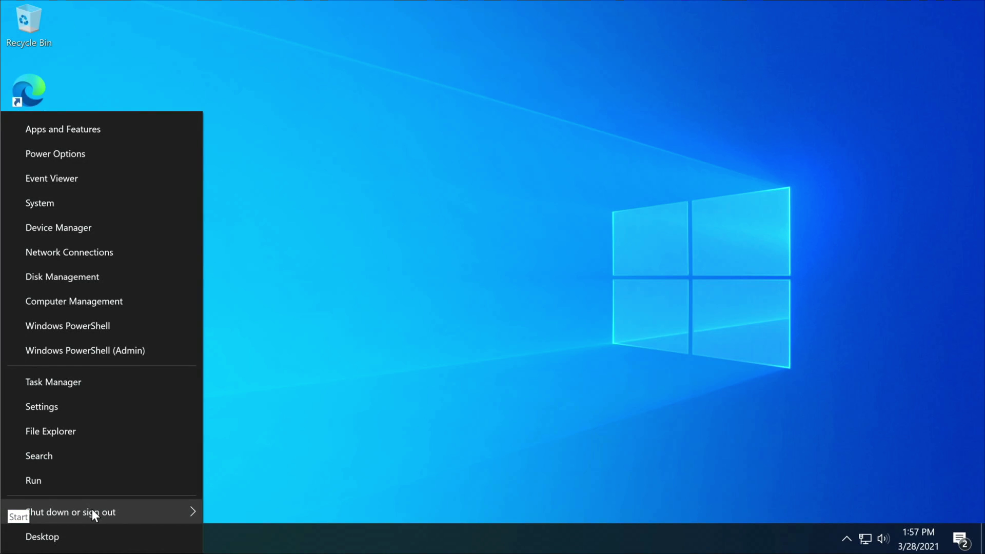
{"action": "mouse_move", "coordinate": [91, 510]}
{"action": "left_click", "coordinate": [264, 506]}
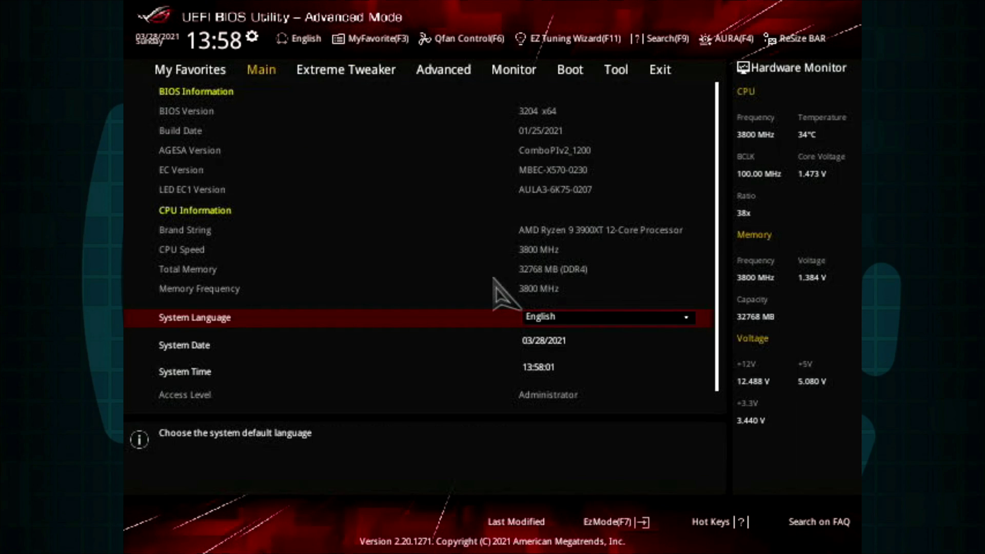
Select Windows Boot Manager (M.2_1: Sabrent Rocket 4.0 2TB) as Boot Option #1 and exit the BIOS with the settings saved.
{"action": "key", "text": "Right"}
{"action": "key", "text": "Right"}
{"action": "key", "text": "Right"}
{"action": "key", "text": "Right"}
{"action": "key", "text": "Down"}
{"action": "key", "text": "Down"}
{"action": "key", "text": "Down"}
{"action": "key", "text": "Down"}
{"action": "key", "text": "Up"}
{"action": "key", "text": "Return"}
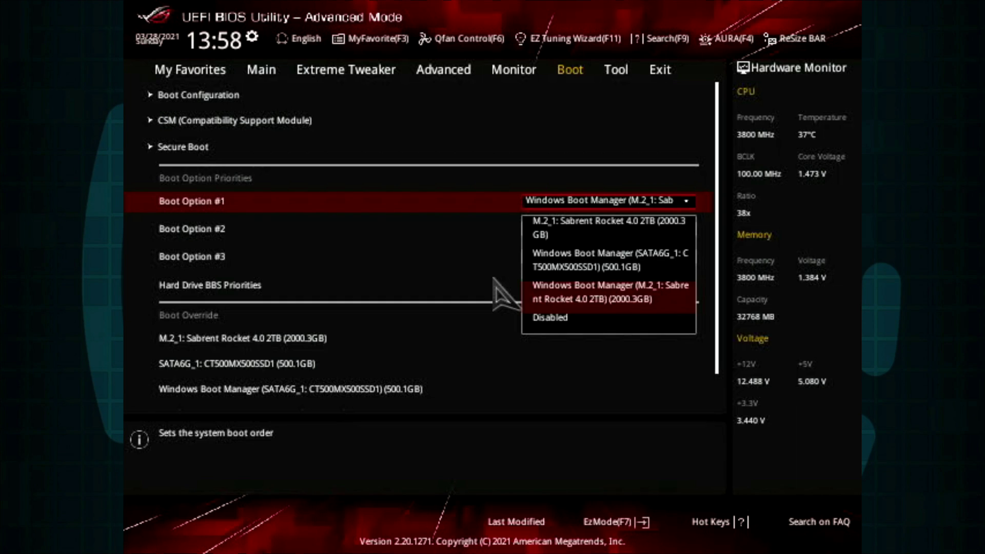
{"action": "key", "text": "Up"}
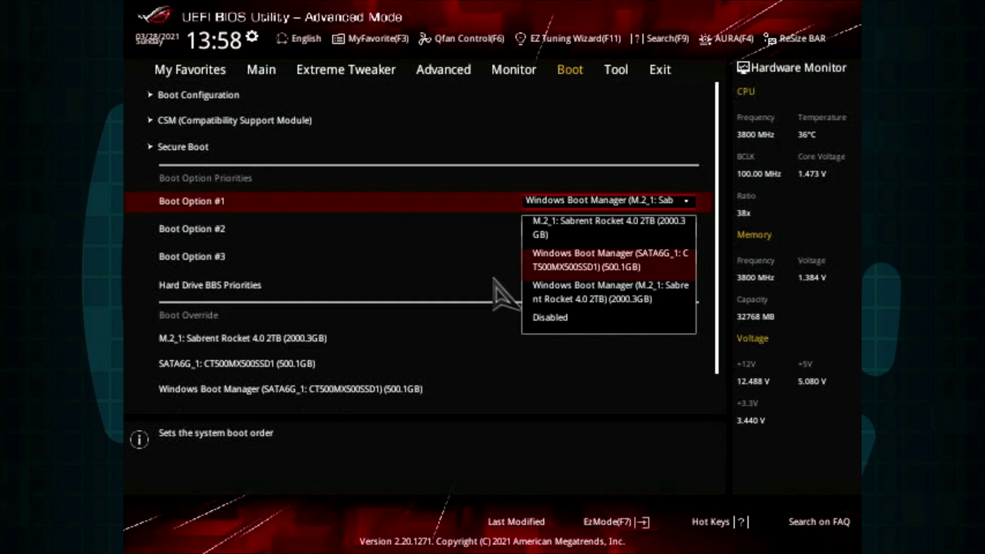
{"action": "key", "text": "Down"}
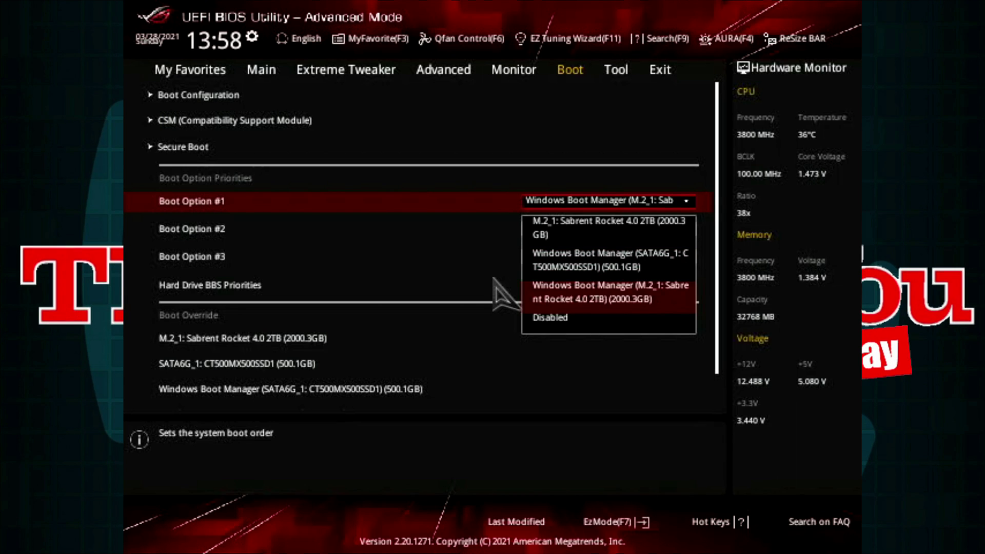
{"action": "key", "text": "Return"}
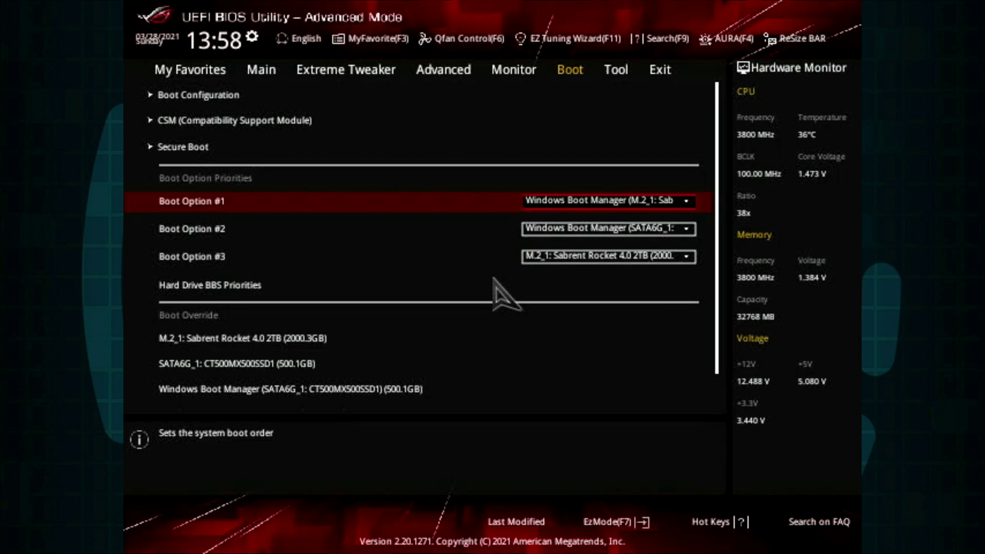
{"action": "key", "text": "F10"}
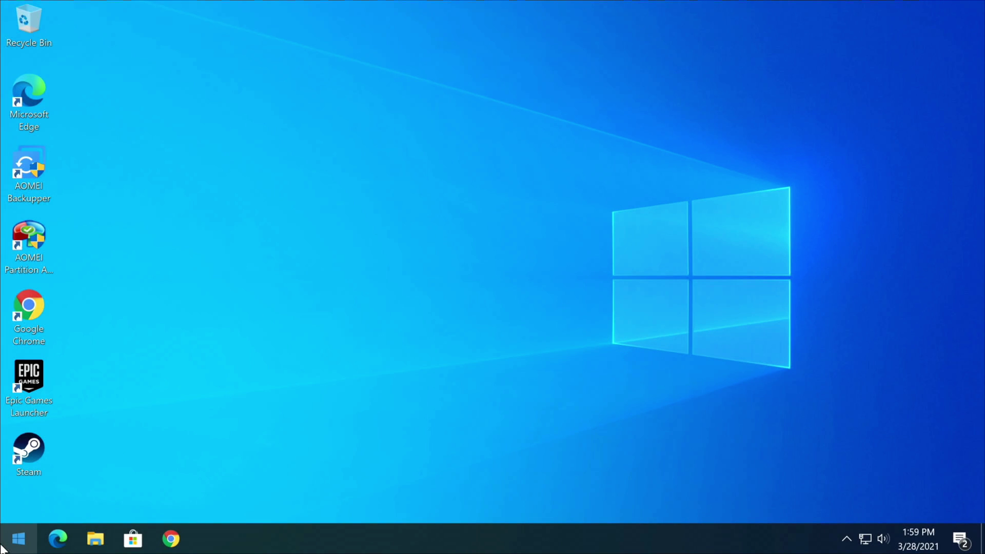
Open Disk Management maximized, check which disk holds the C boot partition, and close it.
{"action": "right_click", "coordinate": [18, 538]}
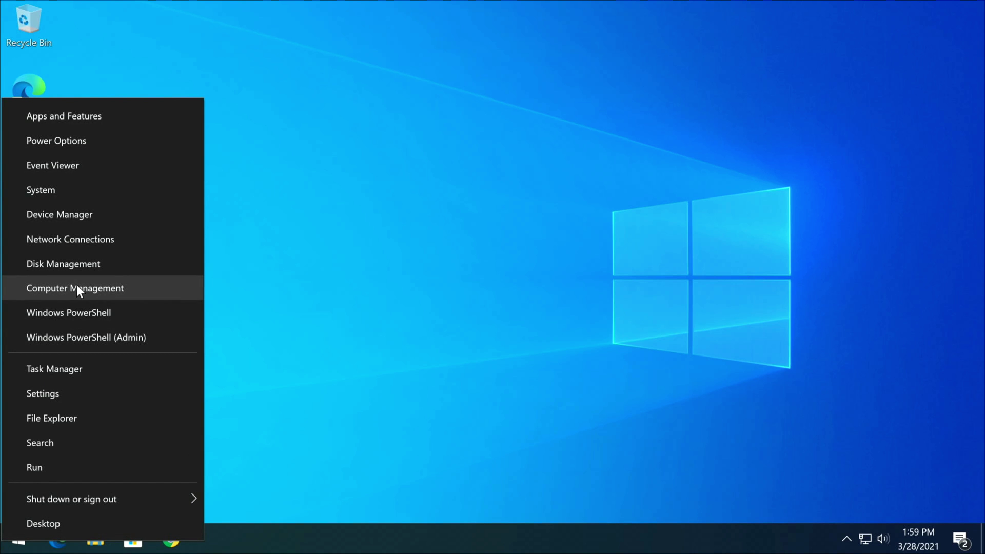
{"action": "left_click", "coordinate": [76, 263]}
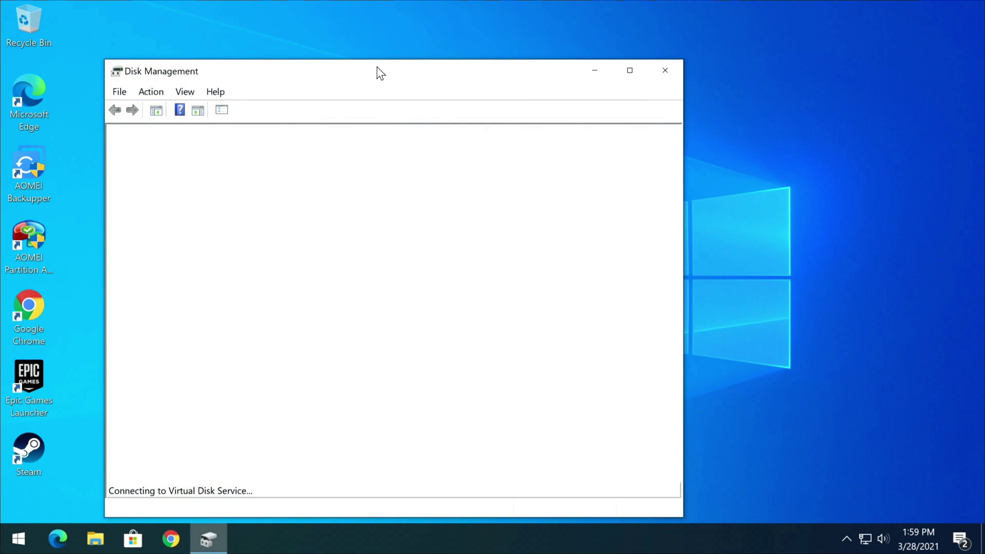
{"action": "double_click", "coordinate": [377, 66]}
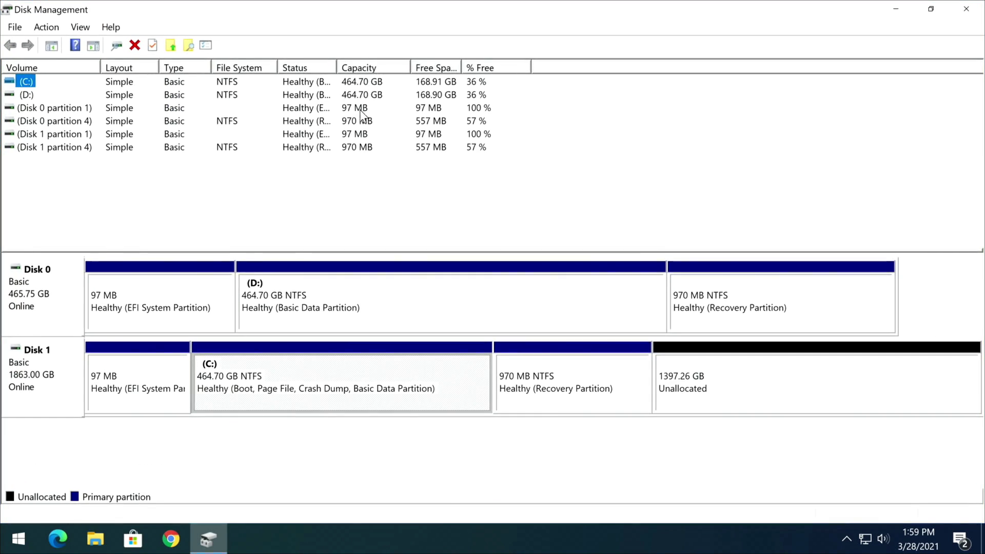
{"action": "left_click", "coordinate": [256, 382]}
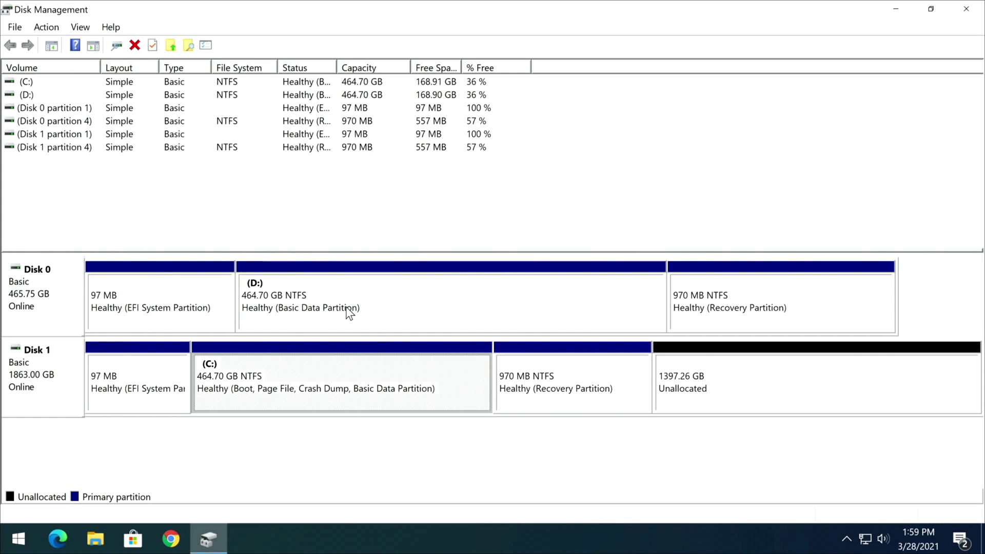
{"action": "left_click", "coordinate": [965, 8]}
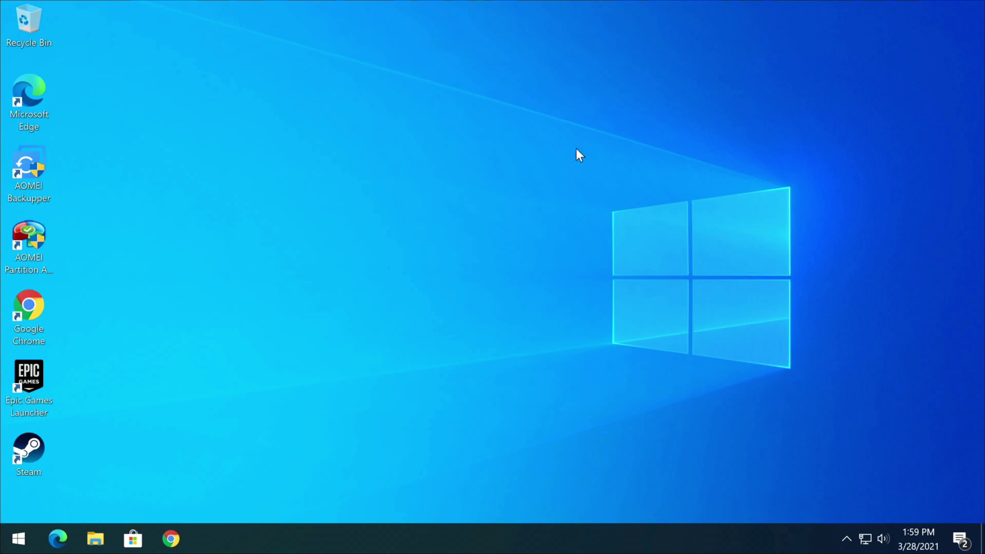
Open This PC in File Explorer, compare the free space of local disks C and D, and close the window.
{"action": "left_click", "coordinate": [95, 539]}
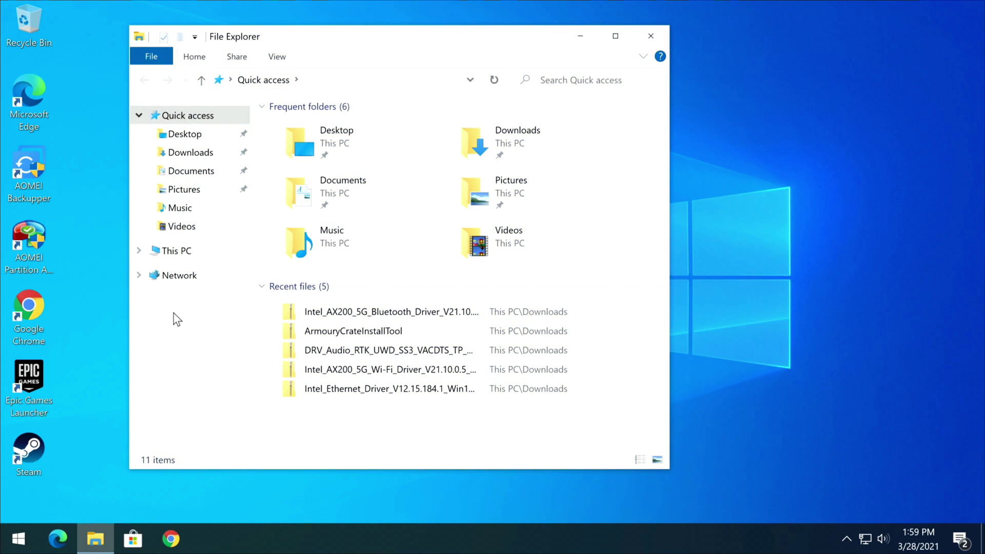
{"action": "left_click", "coordinate": [175, 252]}
{"action": "left_click", "coordinate": [364, 325]}
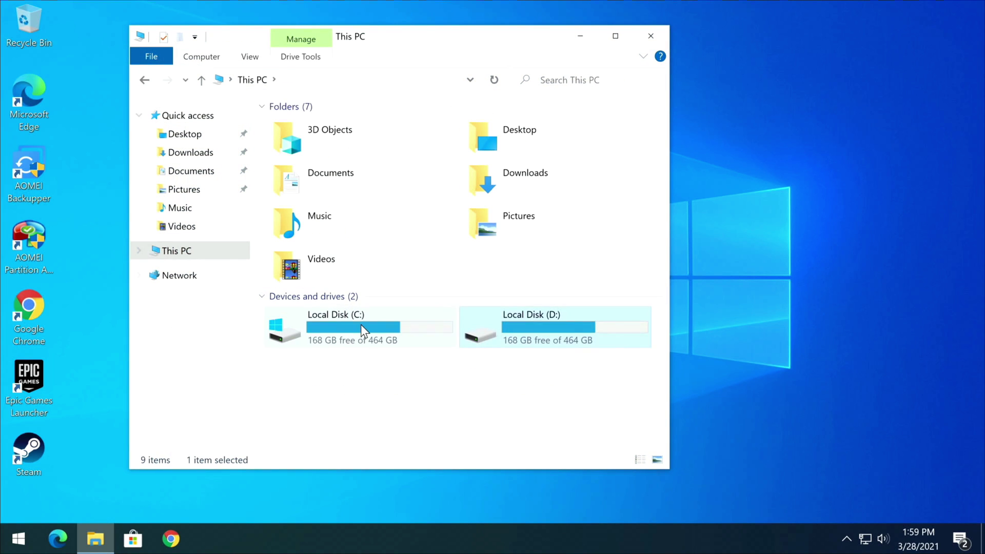
{"action": "left_click", "coordinate": [519, 328]}
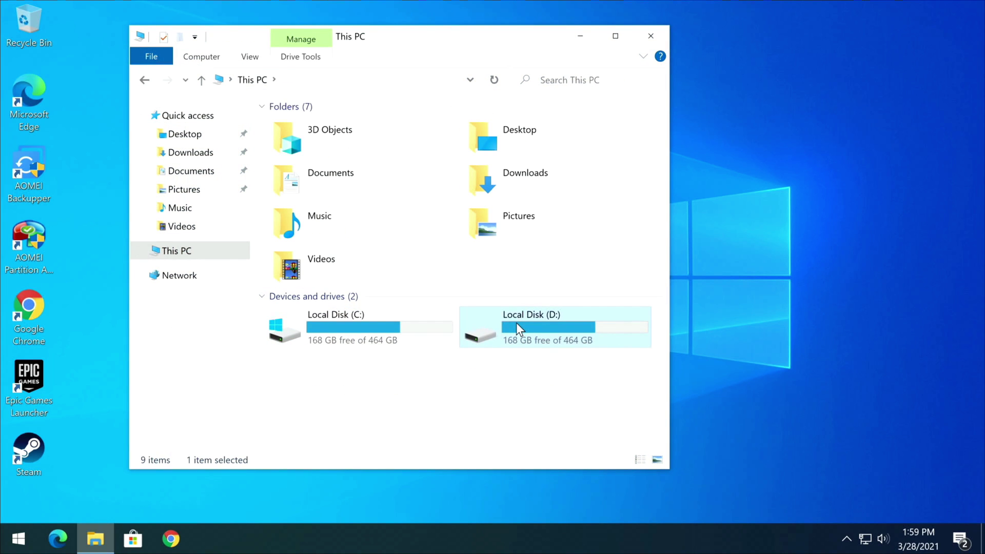
{"action": "left_click", "coordinate": [650, 36]}
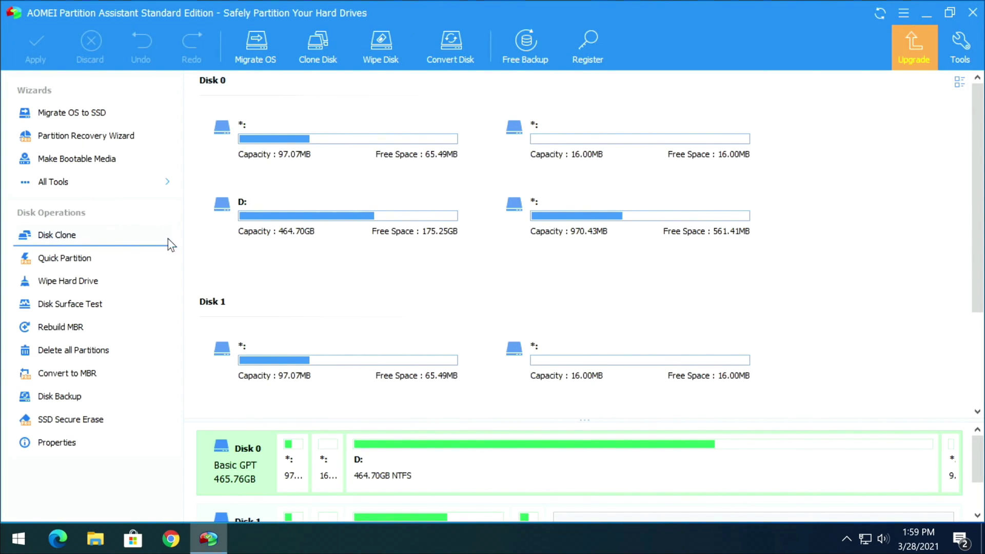
Switch to AOMEI Partition Assistant, enlarge the disk map, and inspect Disk 1's C partition and unallocated space.
{"action": "scroll", "coordinate": [249, 260], "scroll_direction": "down", "scroll_amount": 1}
{"action": "scroll", "coordinate": [337, 487], "scroll_direction": "down", "scroll_amount": 2}
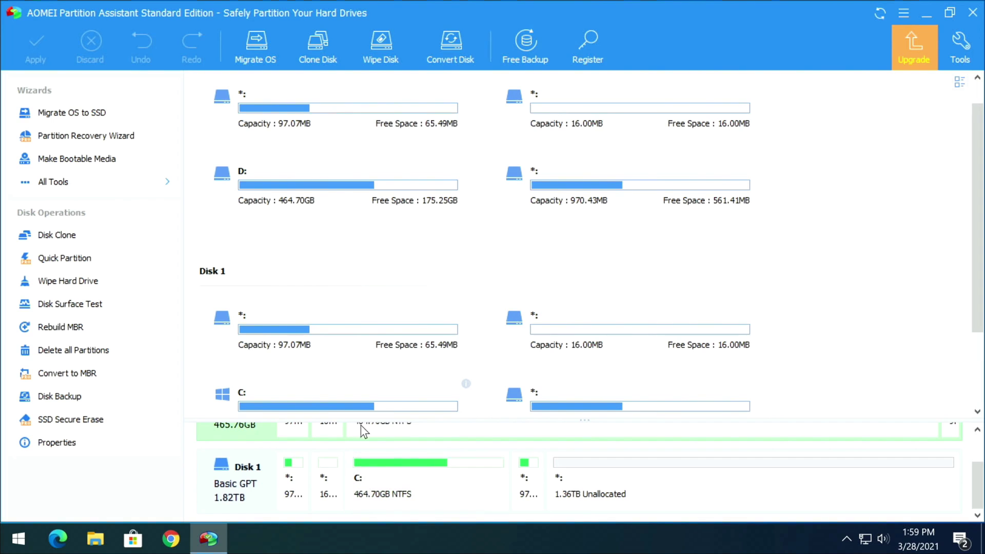
{"action": "left_click_drag", "start_coordinate": [361, 421], "coordinate": [385, 266]}
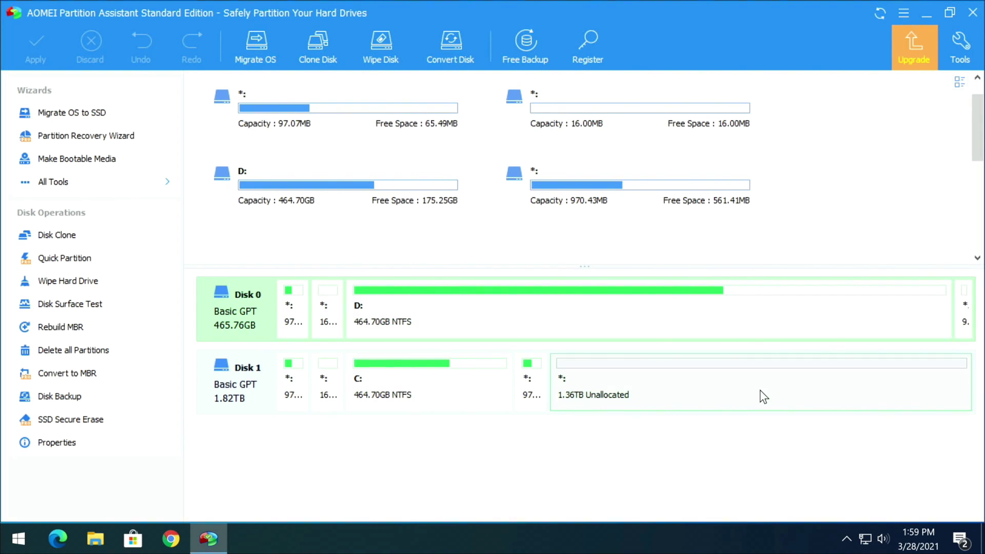
{"action": "right_click", "coordinate": [460, 387]}
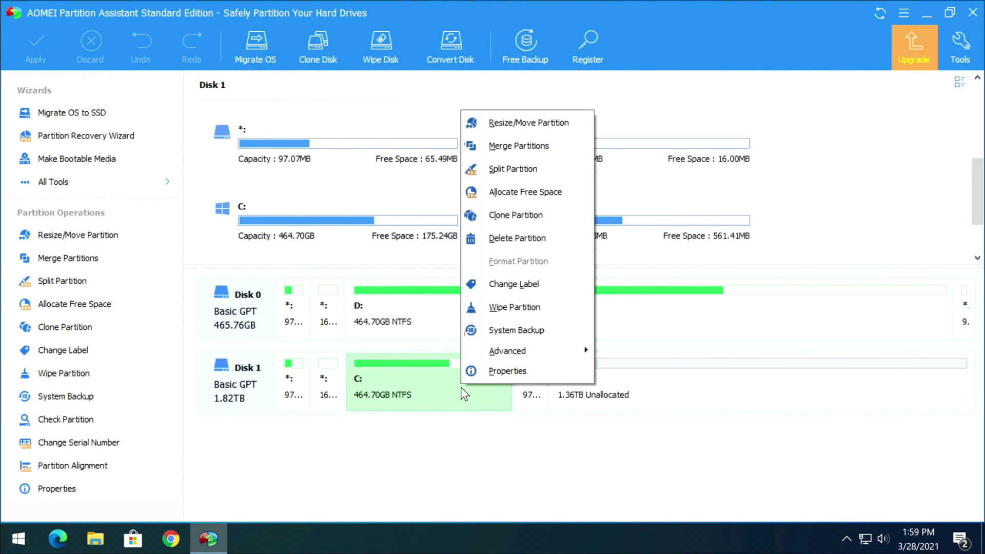
{"action": "left_click", "coordinate": [378, 460]}
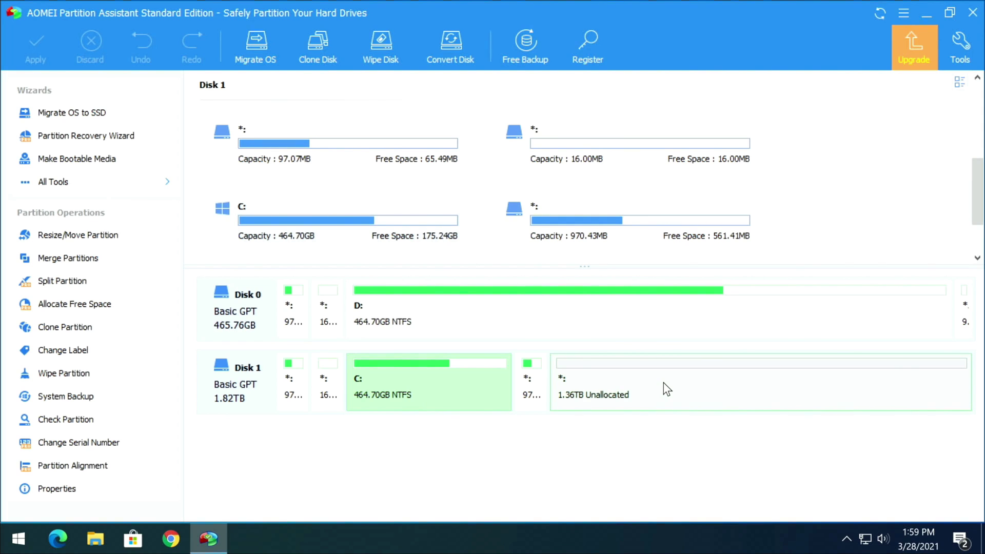
Merge the 1.36 TB of unallocated space on Disk 1 into partition C.
{"action": "right_click", "coordinate": [411, 381]}
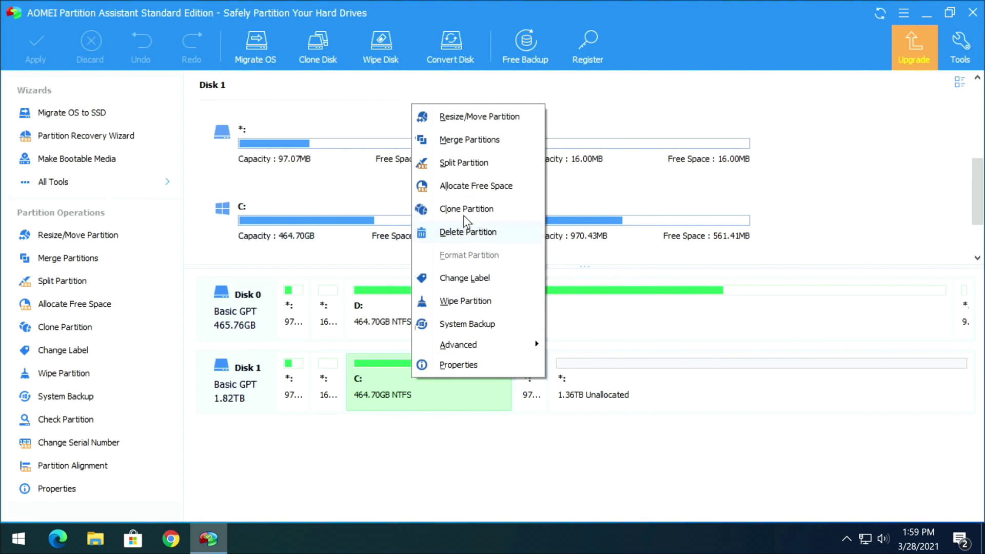
{"action": "left_click", "coordinate": [477, 146]}
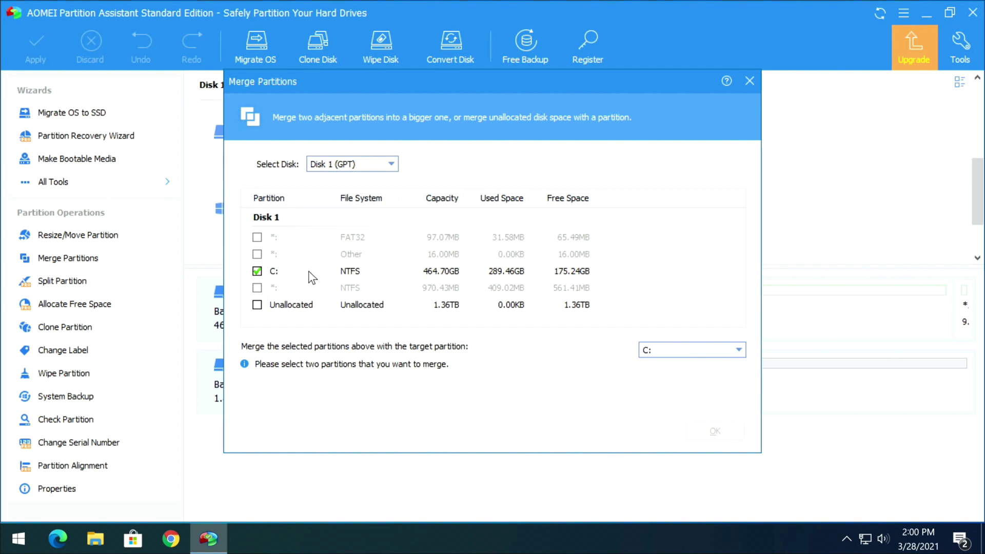
{"action": "left_click", "coordinate": [374, 276]}
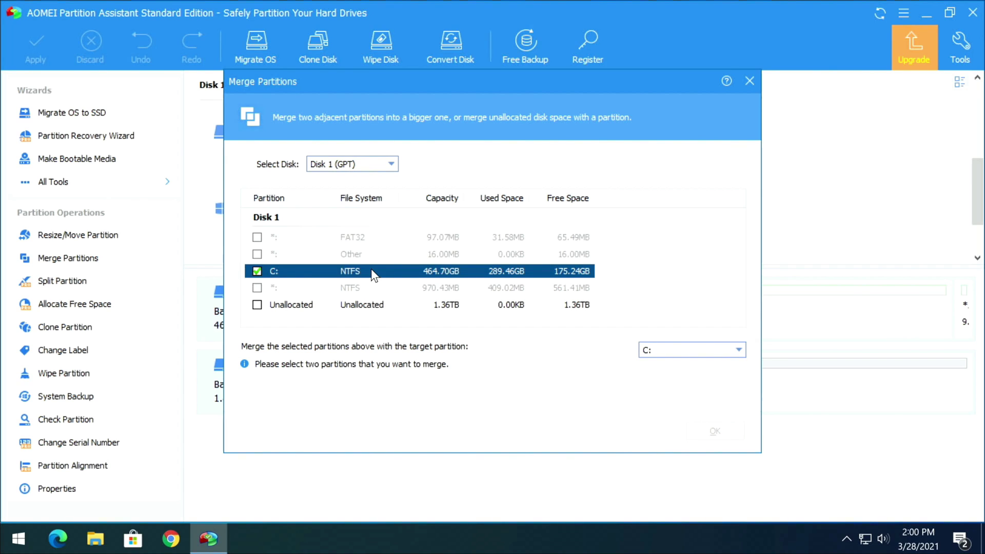
{"action": "left_click", "coordinate": [257, 305]}
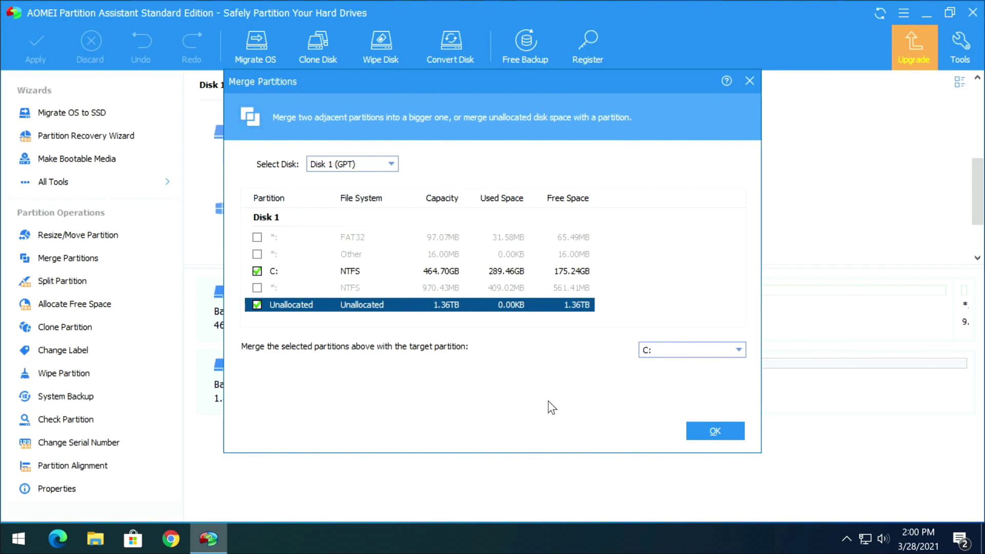
{"action": "left_click", "coordinate": [727, 433]}
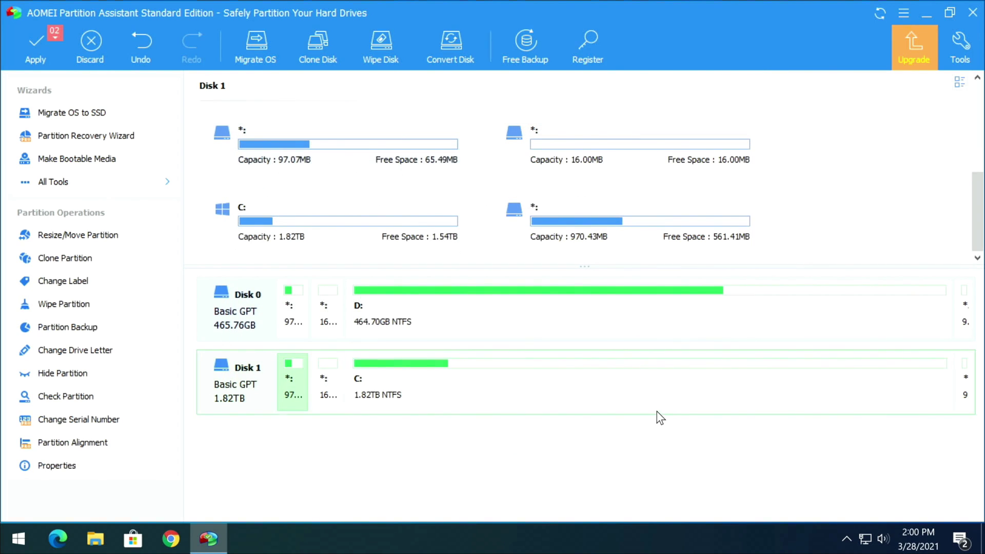
Review and apply the pending move and resize operations through Windows PE mode, and restart the computer once they finish.
{"action": "left_click", "coordinate": [35, 60]}
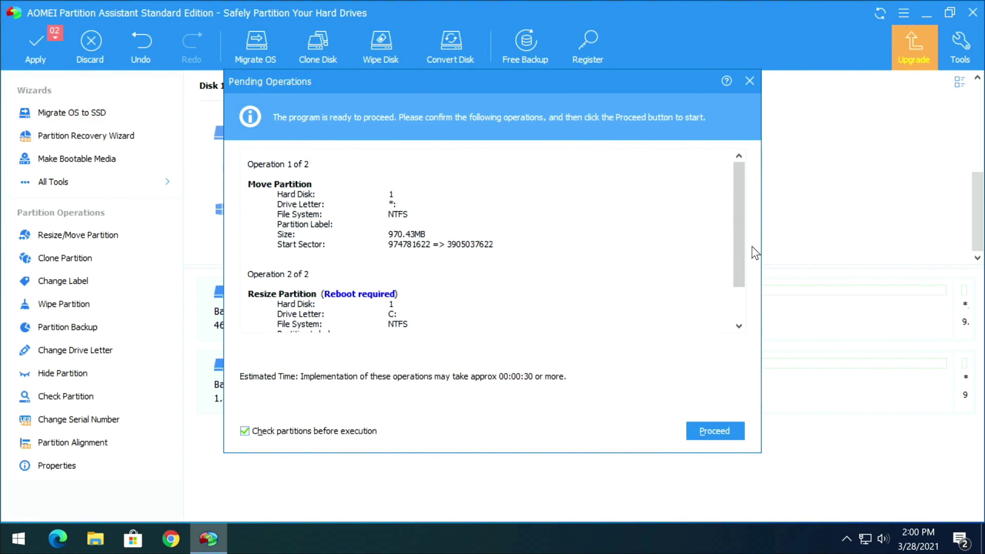
{"action": "left_click_drag", "start_coordinate": [740, 227], "coordinate": [737, 247]}
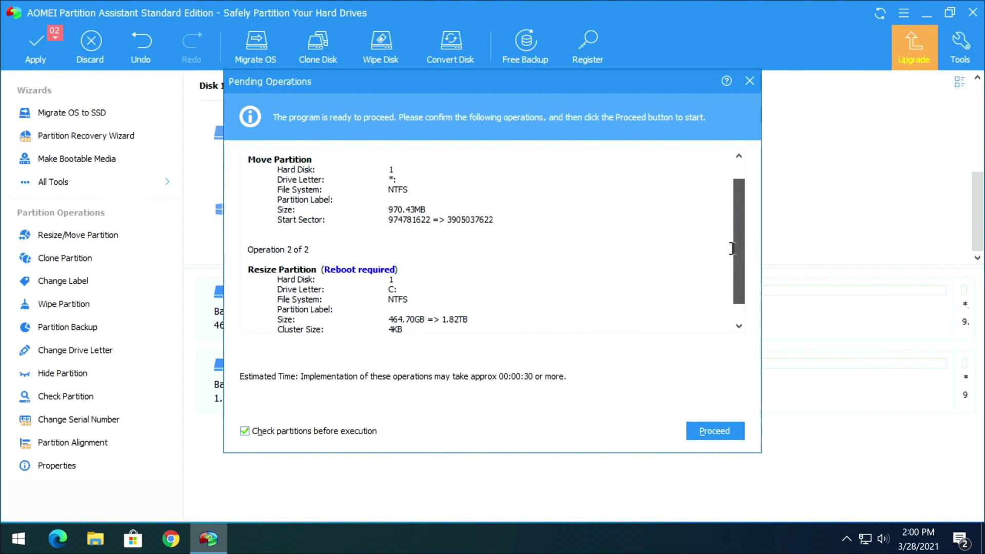
{"action": "left_click_drag", "start_coordinate": [322, 270], "coordinate": [401, 270]}
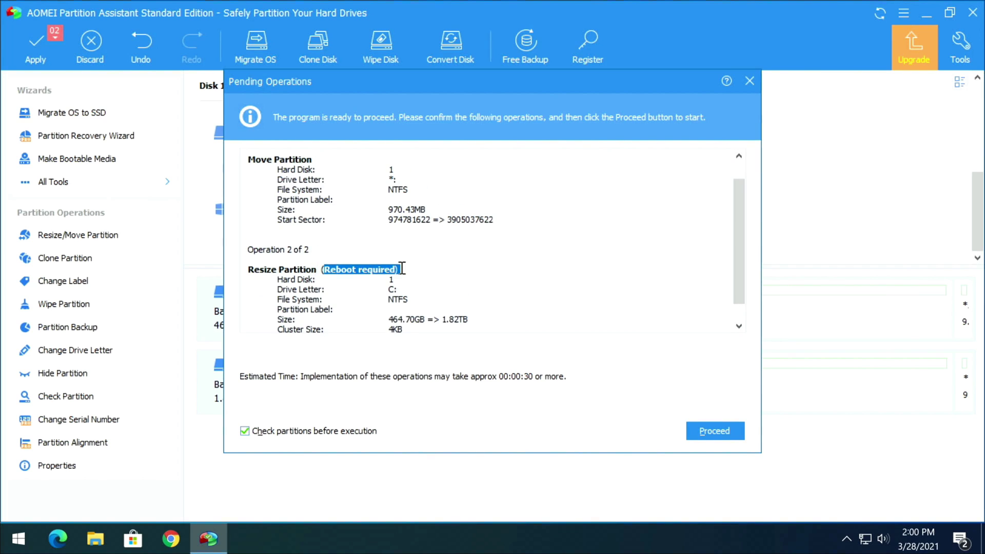
{"action": "left_click", "coordinate": [709, 432]}
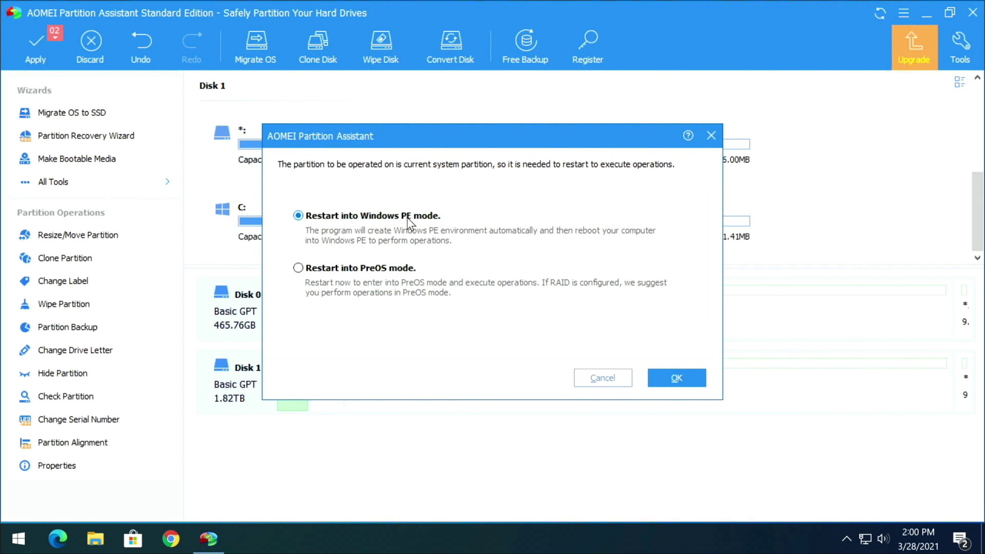
{"action": "left_click", "coordinate": [673, 377]}
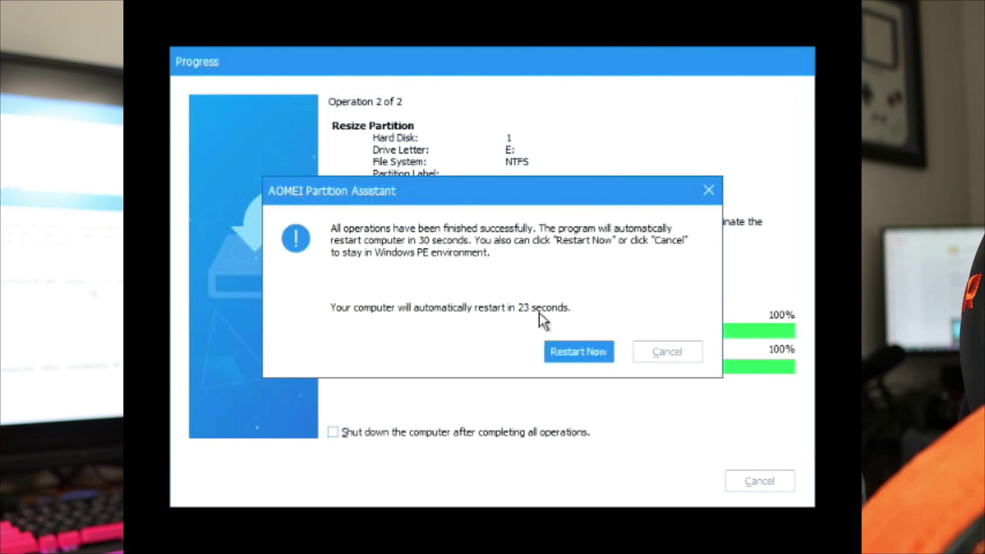
{"action": "left_click", "coordinate": [572, 351]}
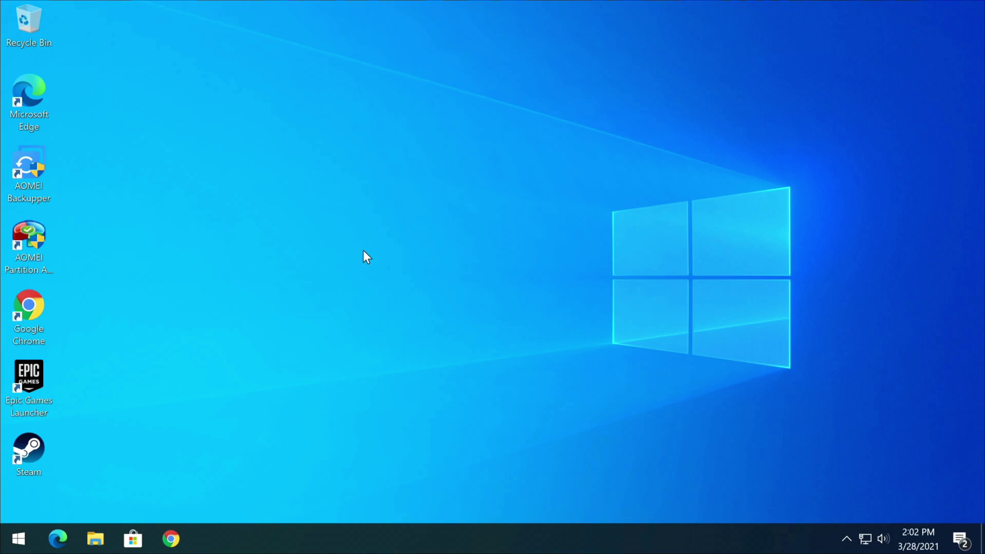
Open This PC in File Explorer, check the capacity and free space of local disks C and D, and close the window.
{"action": "left_click", "coordinate": [96, 539]}
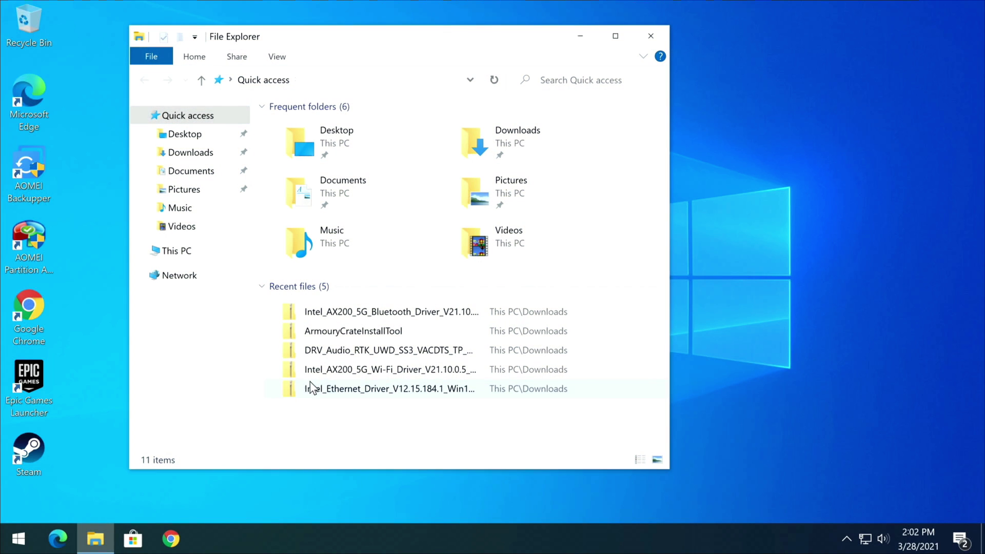
{"action": "left_click", "coordinate": [177, 254]}
{"action": "left_click", "coordinate": [328, 335]}
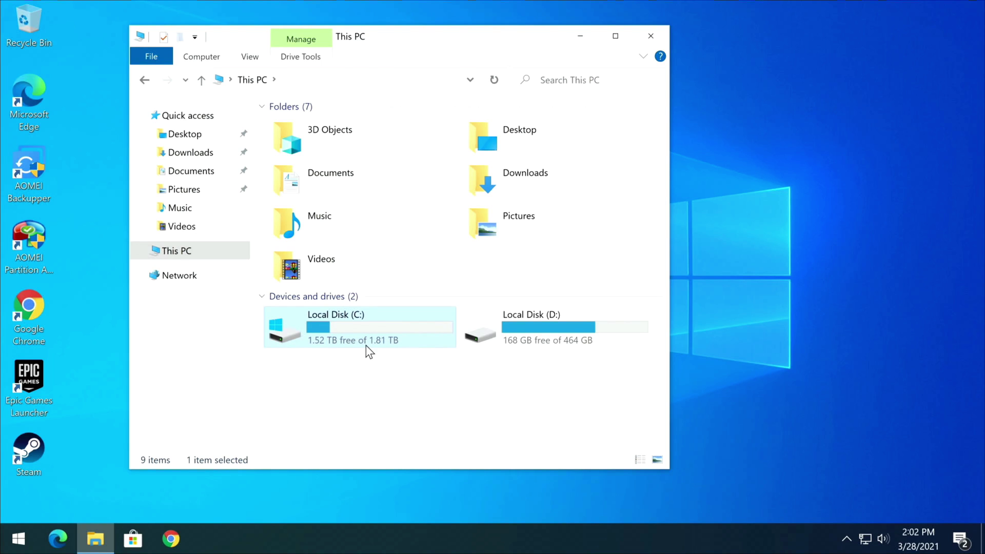
{"action": "left_click", "coordinate": [572, 329]}
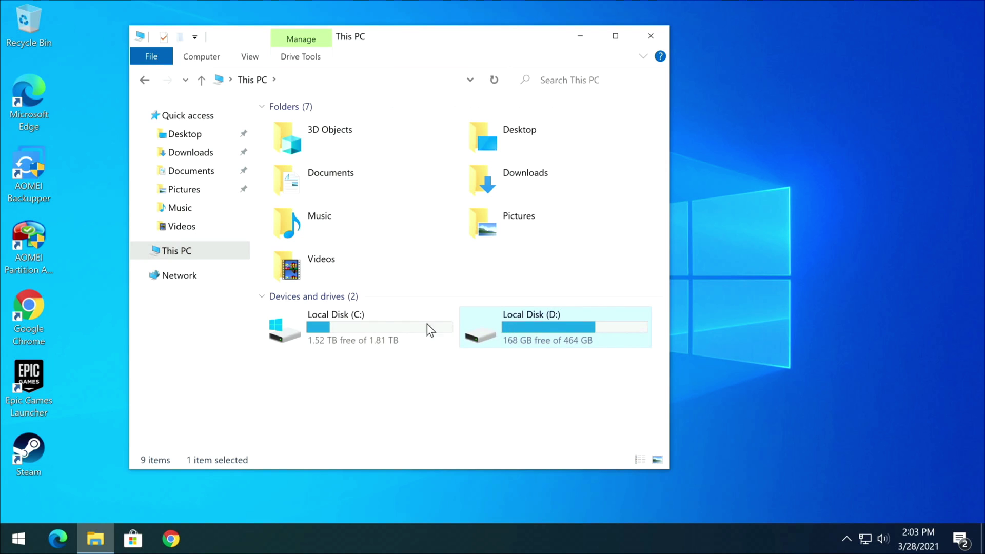
{"action": "left_click", "coordinate": [404, 328]}
{"action": "left_click", "coordinate": [516, 328]}
{"action": "left_click", "coordinate": [651, 36]}
Open AOMEI Partition Assistant, enlarge the disk map, and queue a quick deletion of Disk 0's D partition without wiping data.
{"action": "left_click", "coordinate": [47, 235]}
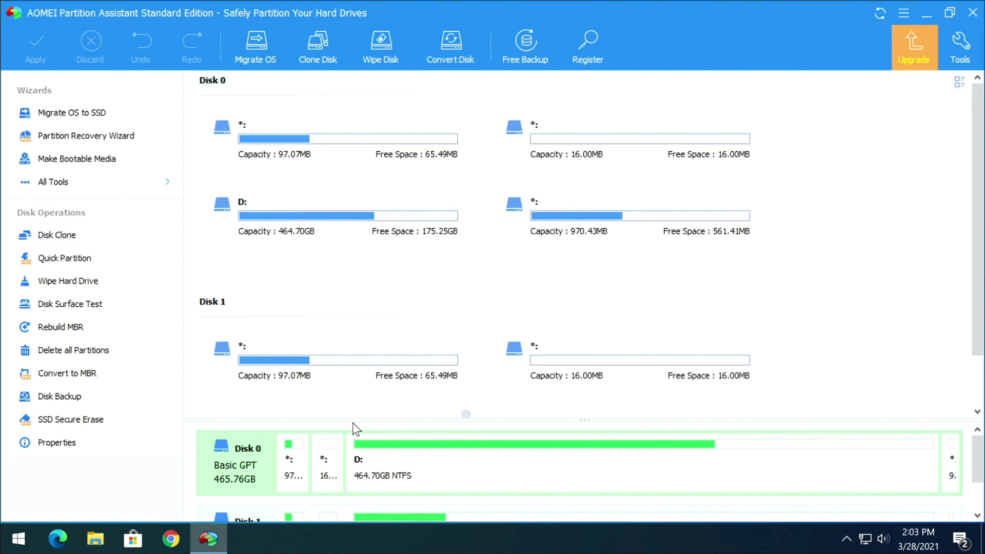
{"action": "left_click_drag", "start_coordinate": [358, 420], "coordinate": [380, 302]}
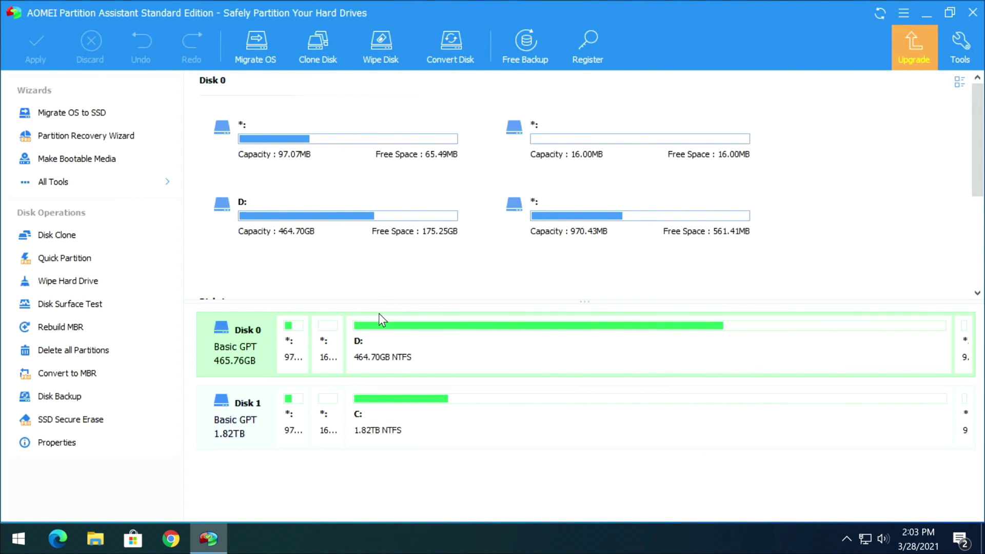
{"action": "right_click", "coordinate": [436, 347]}
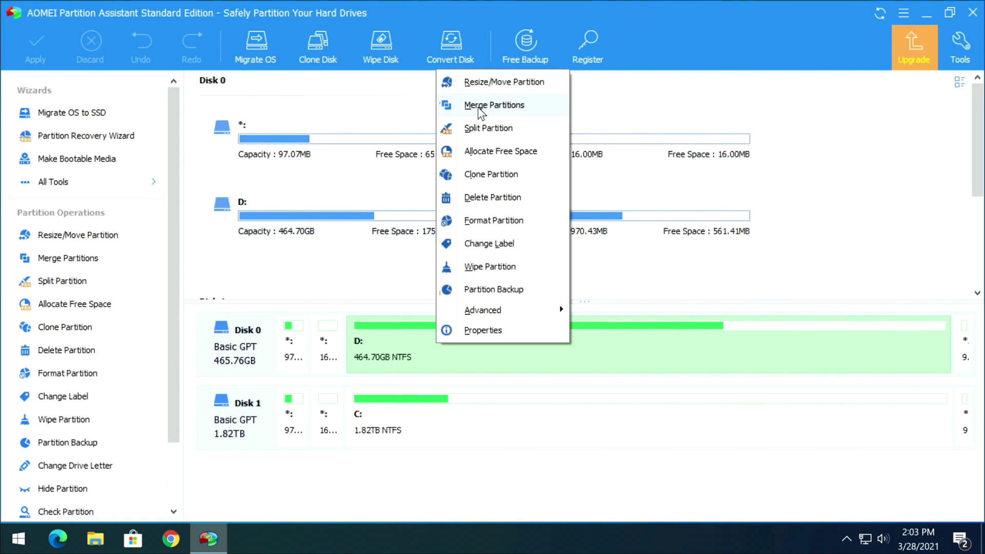
{"action": "left_click", "coordinate": [494, 196]}
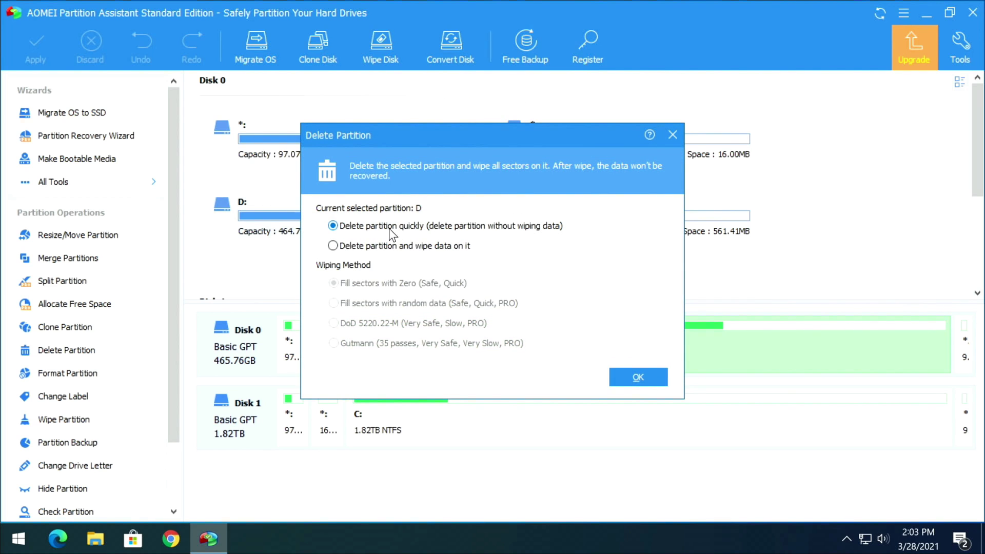
{"action": "left_click", "coordinate": [636, 379]}
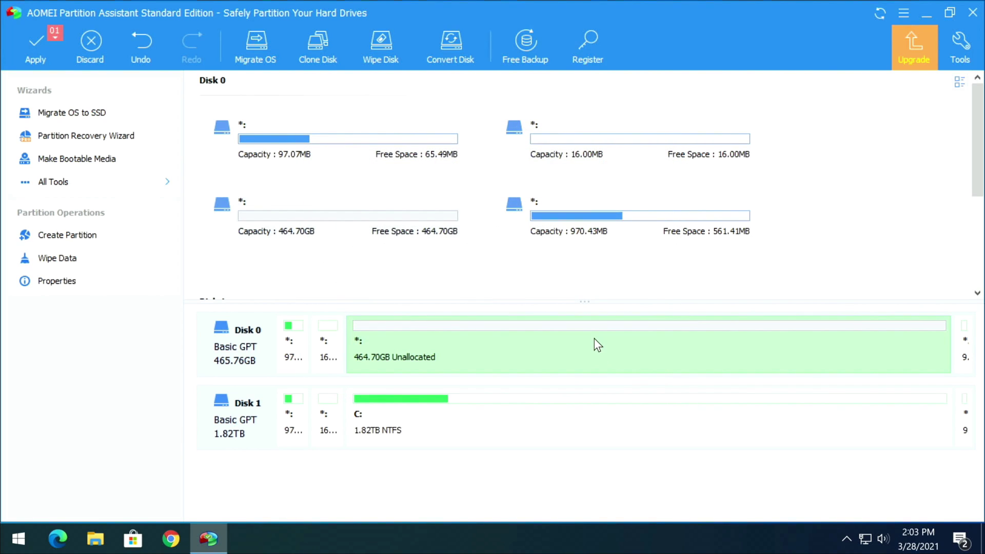
Exit AOMEI Partition Assistant and apply the pending D partition deletion, prioritizing execution under Windows with Windows PE mode as the fallback.
{"action": "left_click", "coordinate": [971, 12]}
{"action": "left_click", "coordinate": [471, 298]}
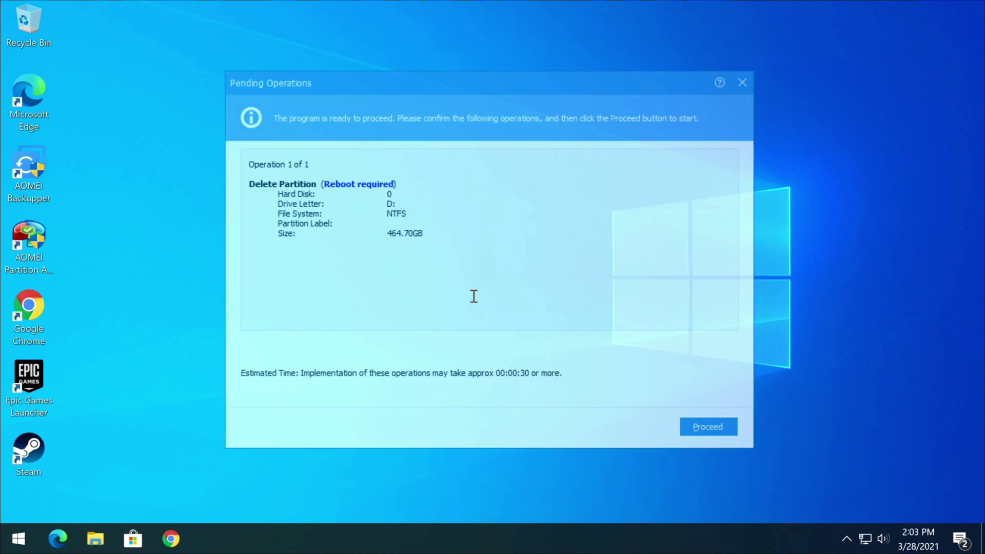
{"action": "left_click", "coordinate": [706, 432]}
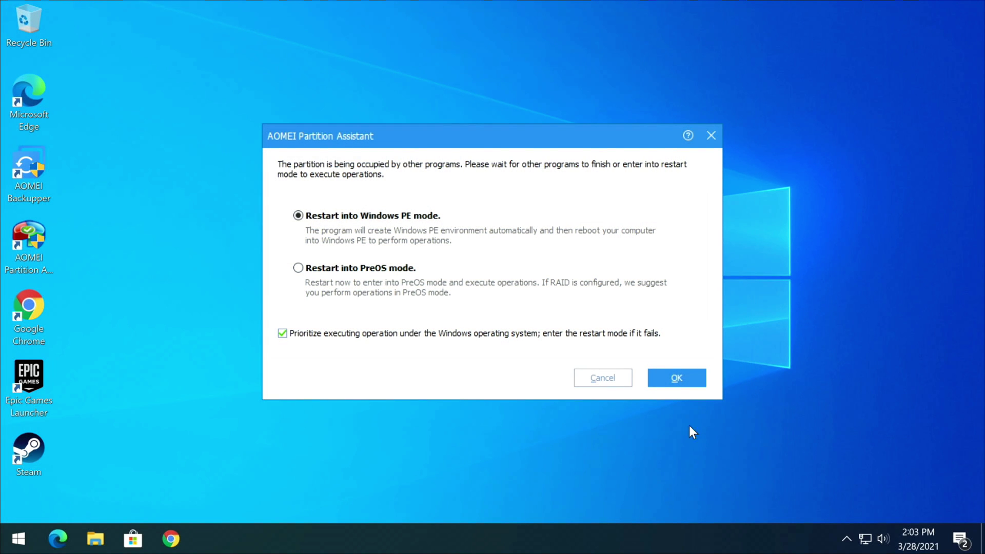
{"action": "left_click", "coordinate": [673, 378]}
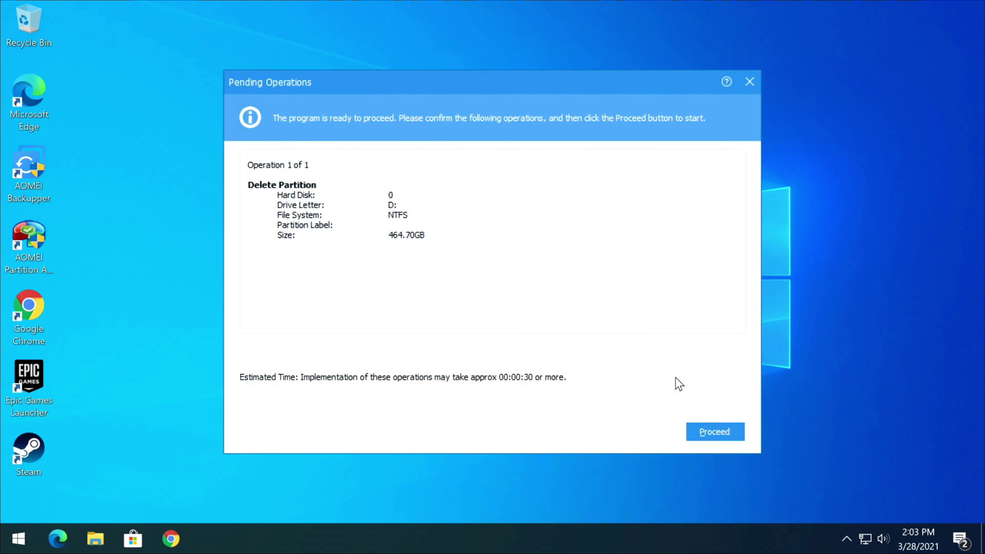
{"action": "left_click", "coordinate": [714, 437]}
{"action": "left_click", "coordinate": [486, 301]}
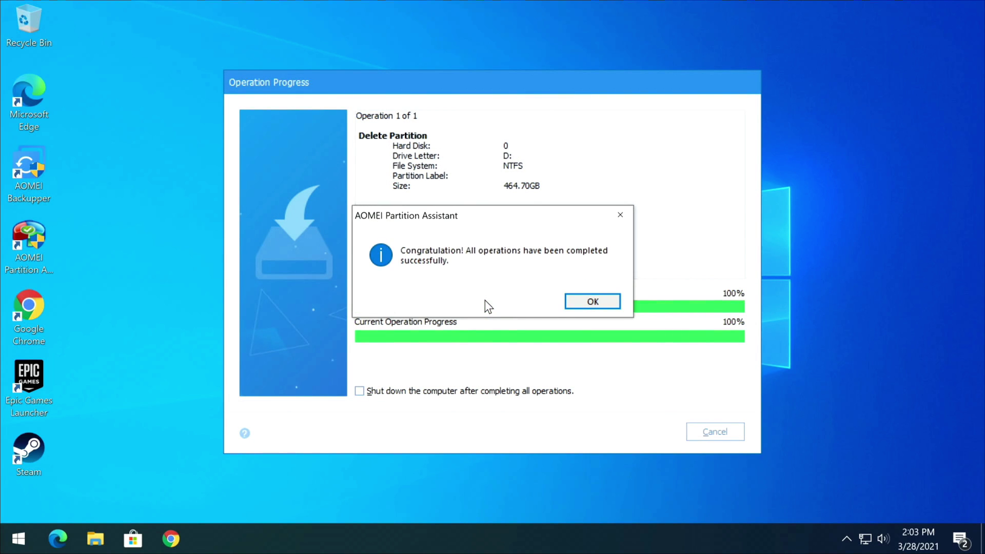
{"action": "left_click", "coordinate": [590, 302]}
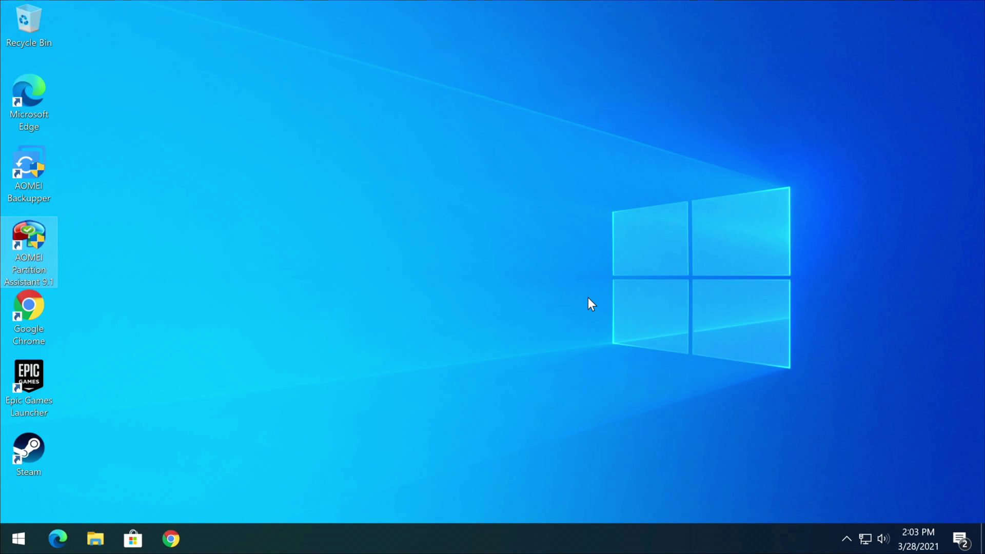
Check the remaining drives in This PC and examine the partition layout of Disk 0 and Disk 1 in Disk Management.
{"action": "left_click", "coordinate": [95, 538]}
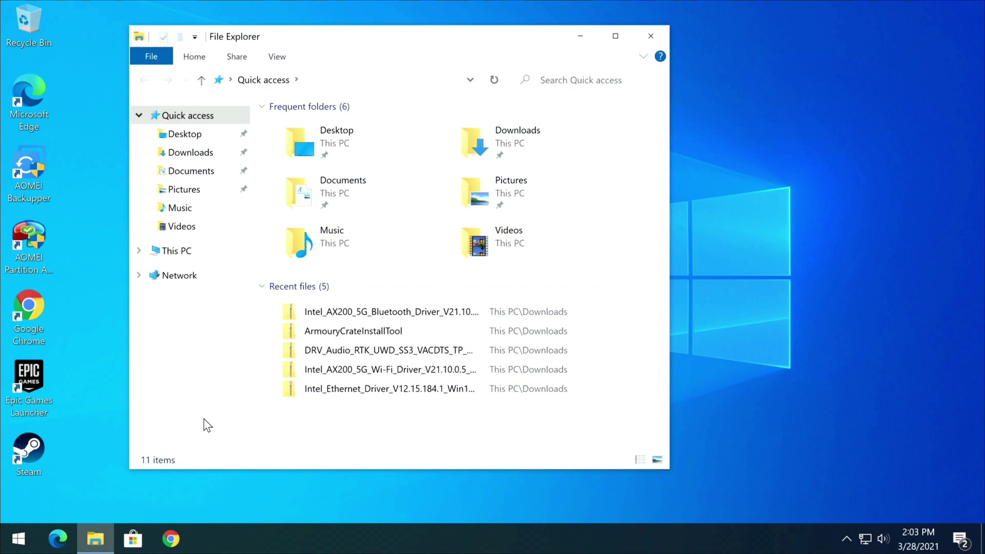
{"action": "left_click", "coordinate": [172, 251]}
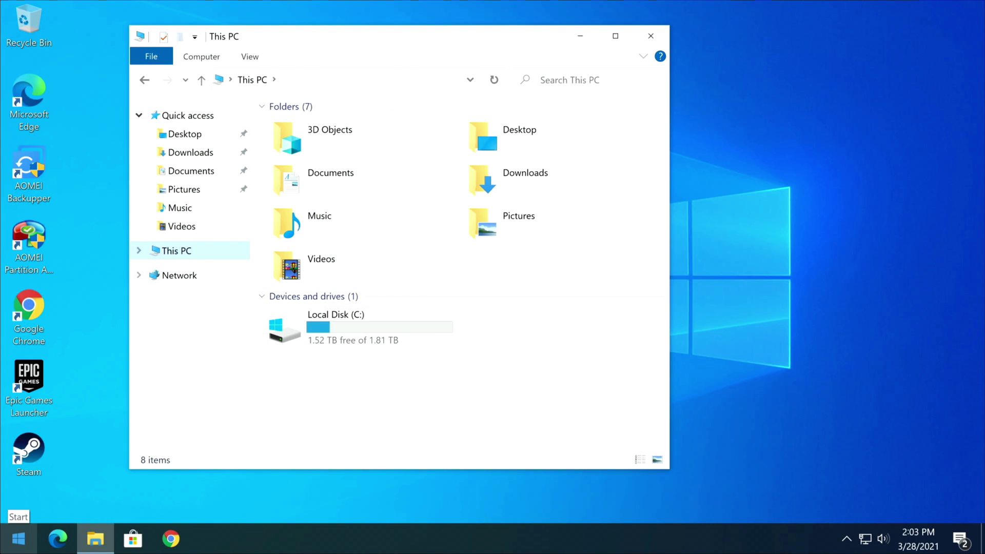
{"action": "right_click", "coordinate": [15, 535]}
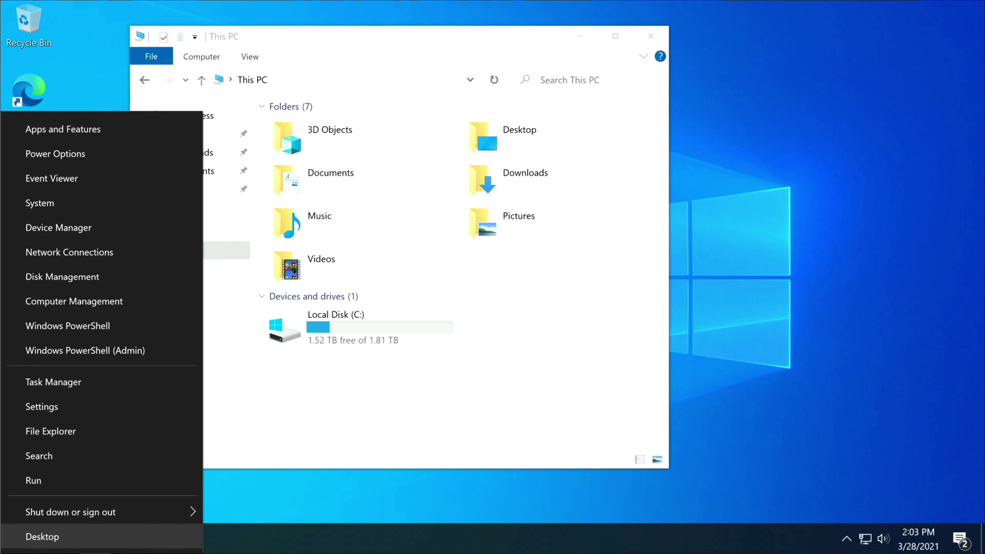
{"action": "left_click", "coordinate": [62, 273]}
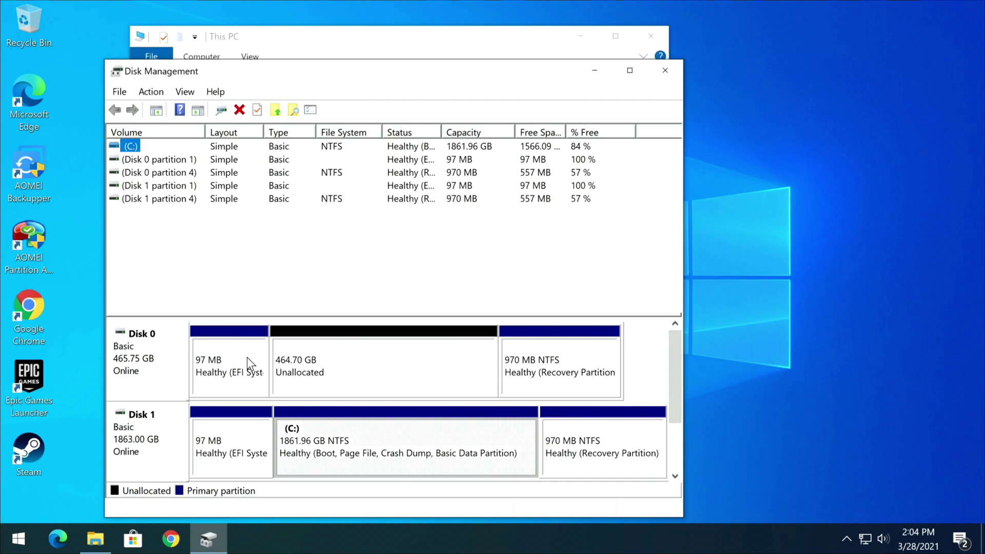
{"action": "left_click", "coordinate": [677, 70]}
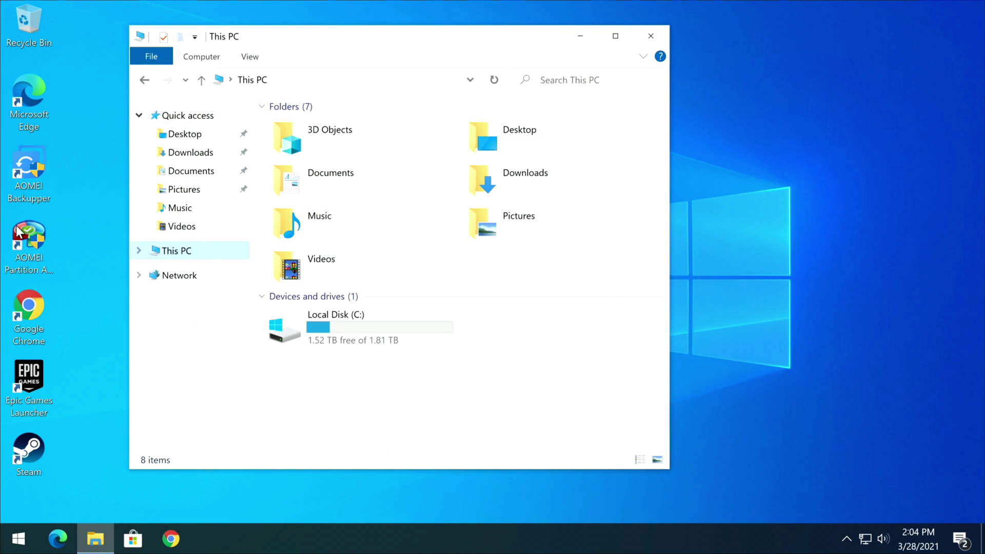
Reopen AOMEI Partition Assistant and queue deletion of all Disk 0 partitions, wiping all its data by filling sectors with zero.
{"action": "double_click", "coordinate": [20, 241]}
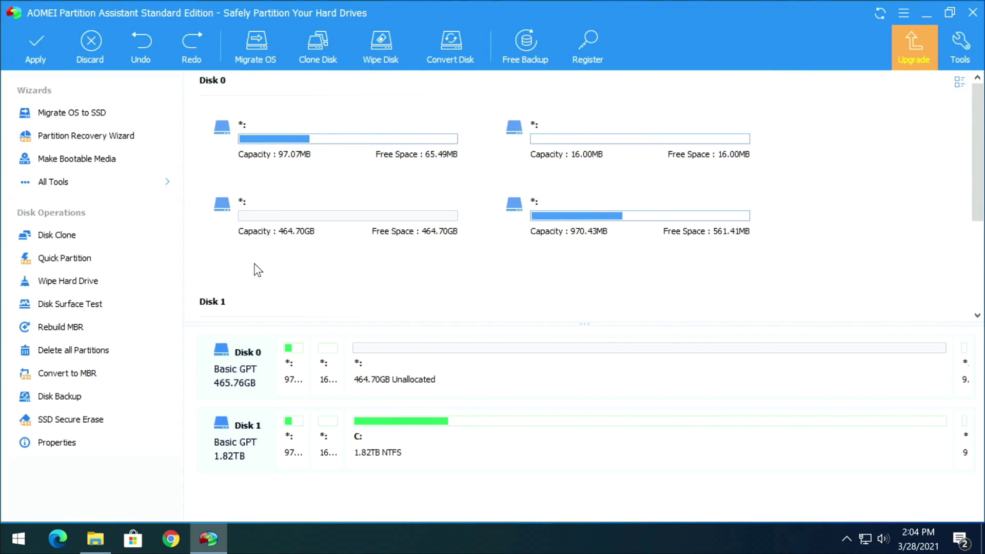
{"action": "right_click", "coordinate": [257, 371]}
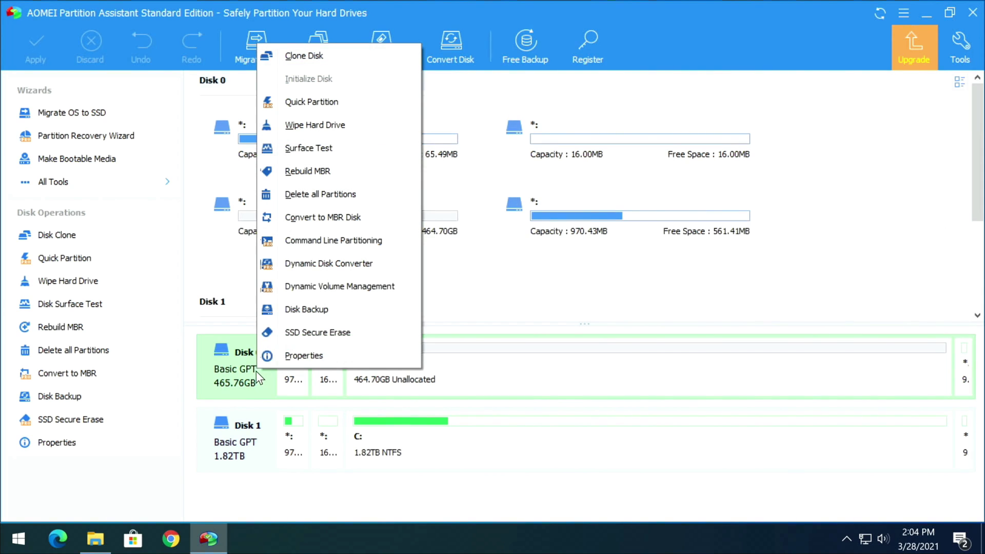
{"action": "left_click", "coordinate": [322, 194]}
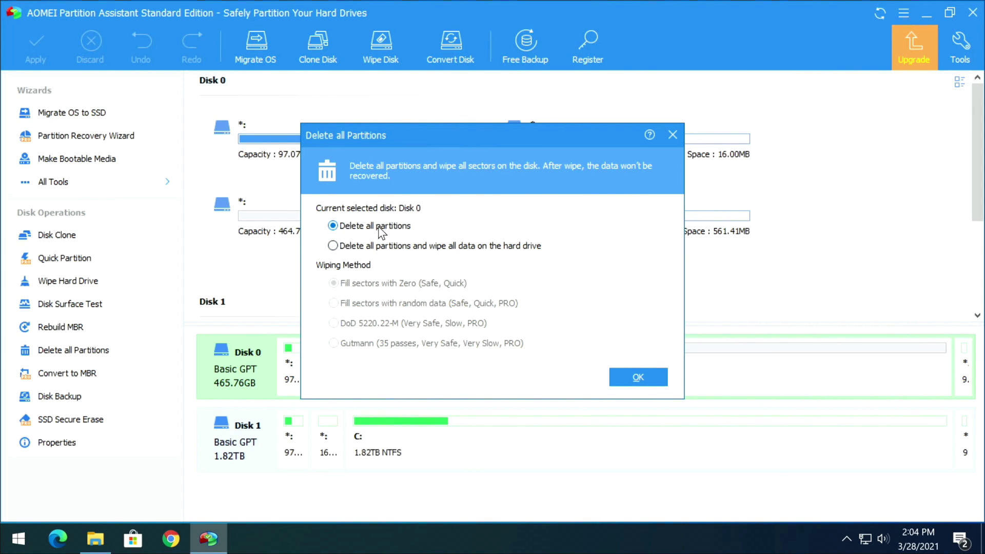
{"action": "left_click", "coordinate": [333, 245]}
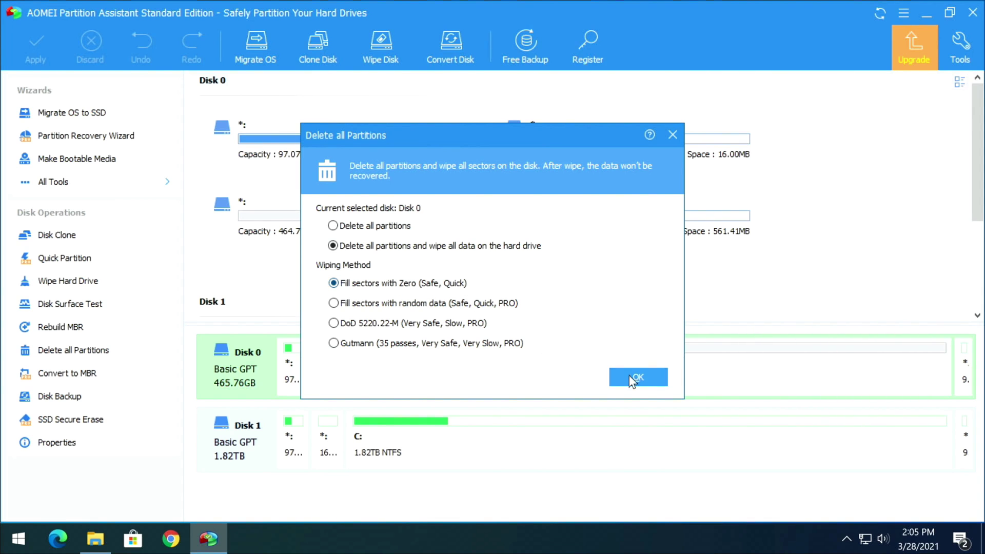
{"action": "left_click", "coordinate": [643, 376]}
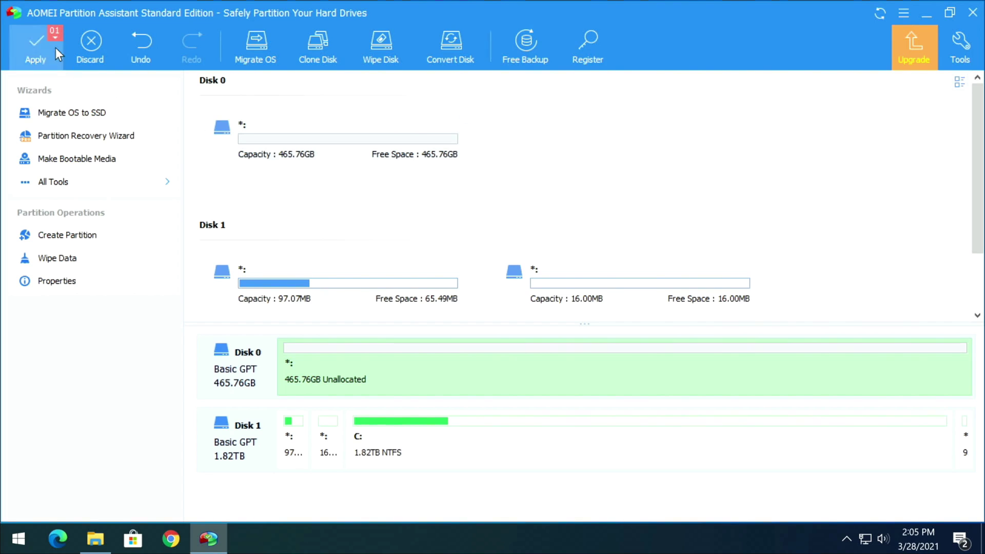
Apply the pending Disk 0 partition deletion and data wipe, and confirm its start.
{"action": "left_click", "coordinate": [40, 44]}
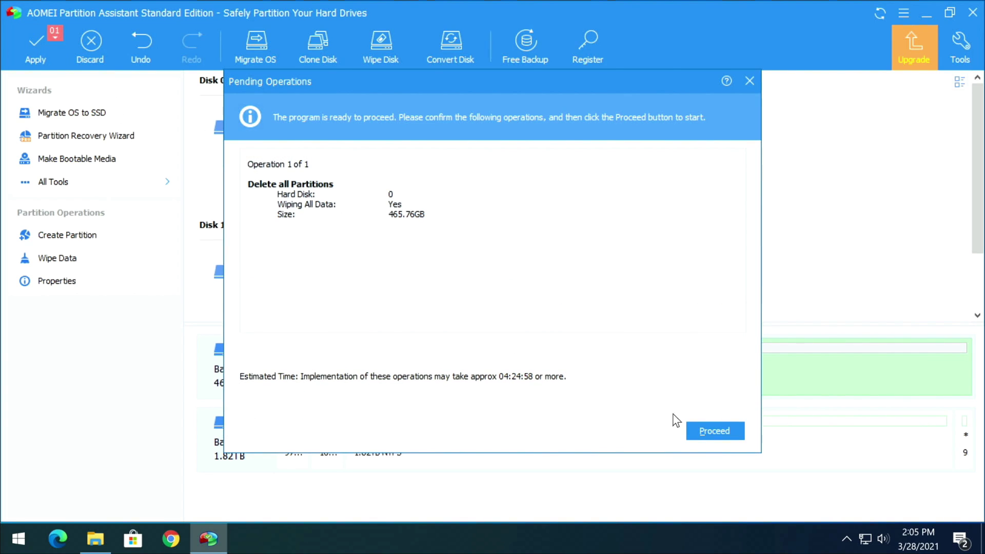
{"action": "left_click", "coordinate": [716, 432]}
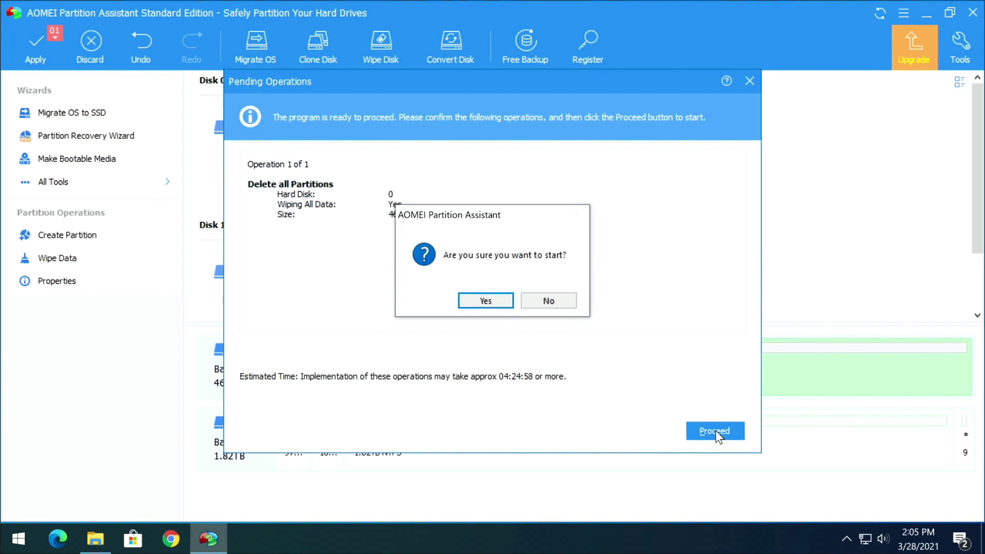
{"action": "left_click", "coordinate": [482, 301]}
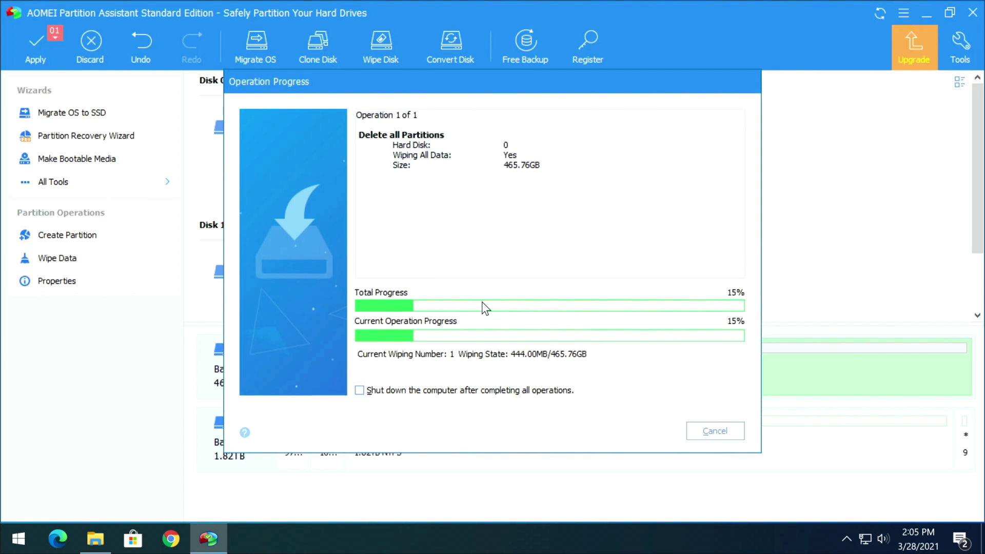